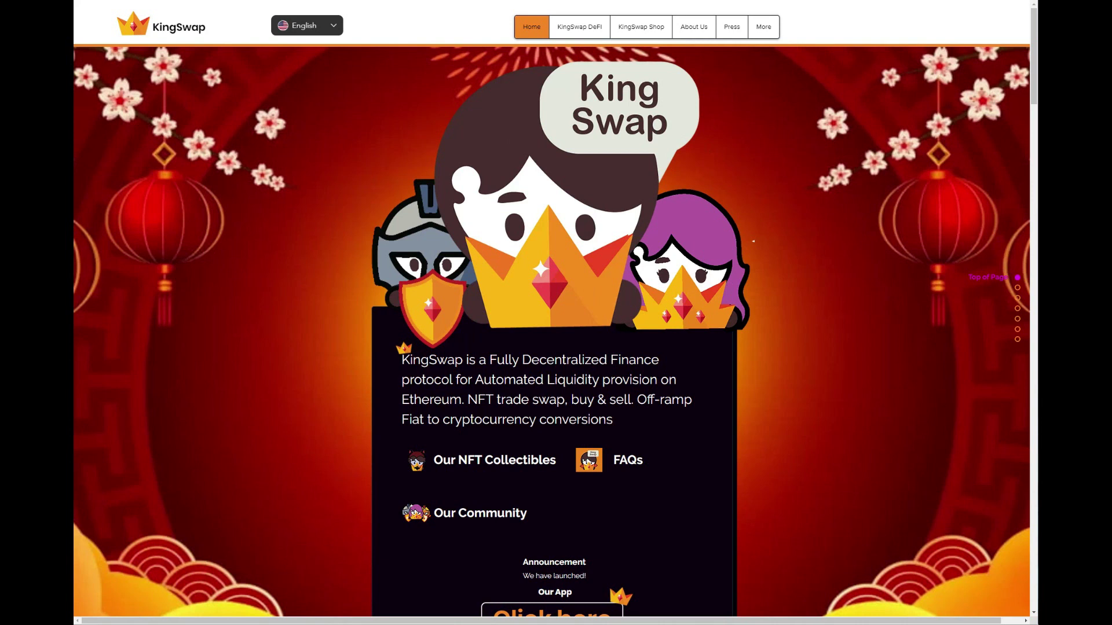
scroll(690, 353, "down", 1)
scroll(691, 353, "down", 1)
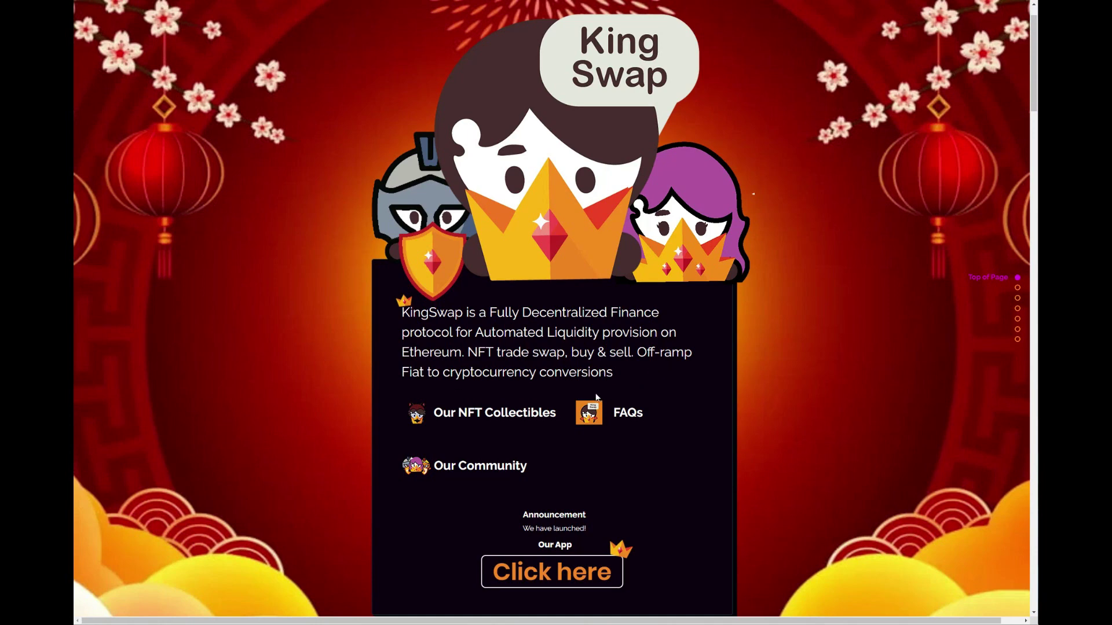
scroll(580, 382, "down", 2)
scroll(473, 407, "down", 2)
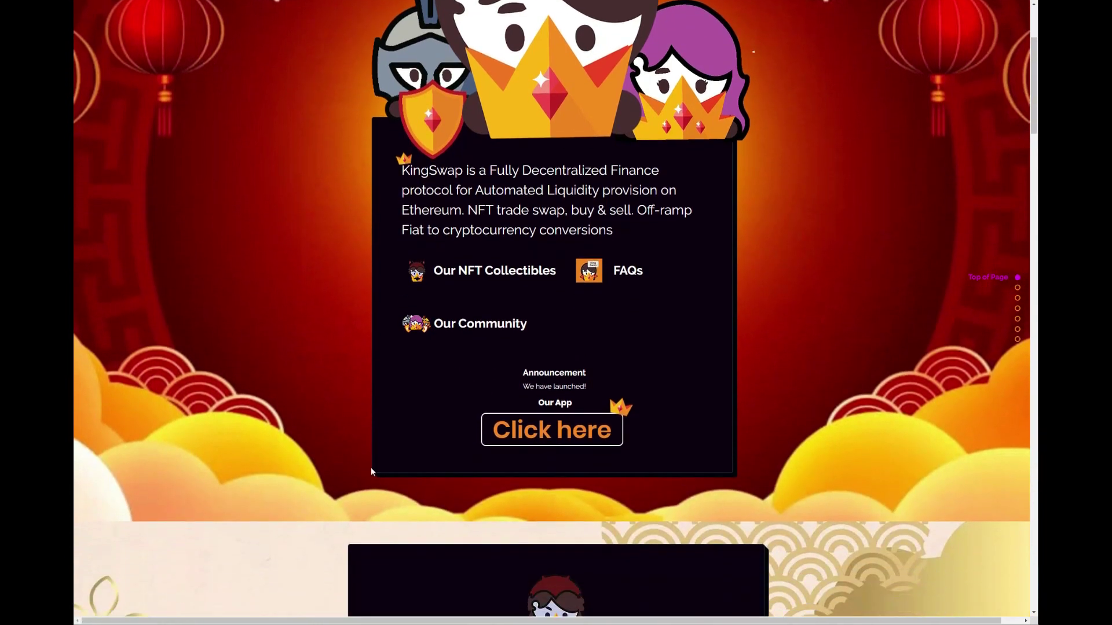
scroll(454, 455, "up", 2)
scroll(412, 502, "up", 2)
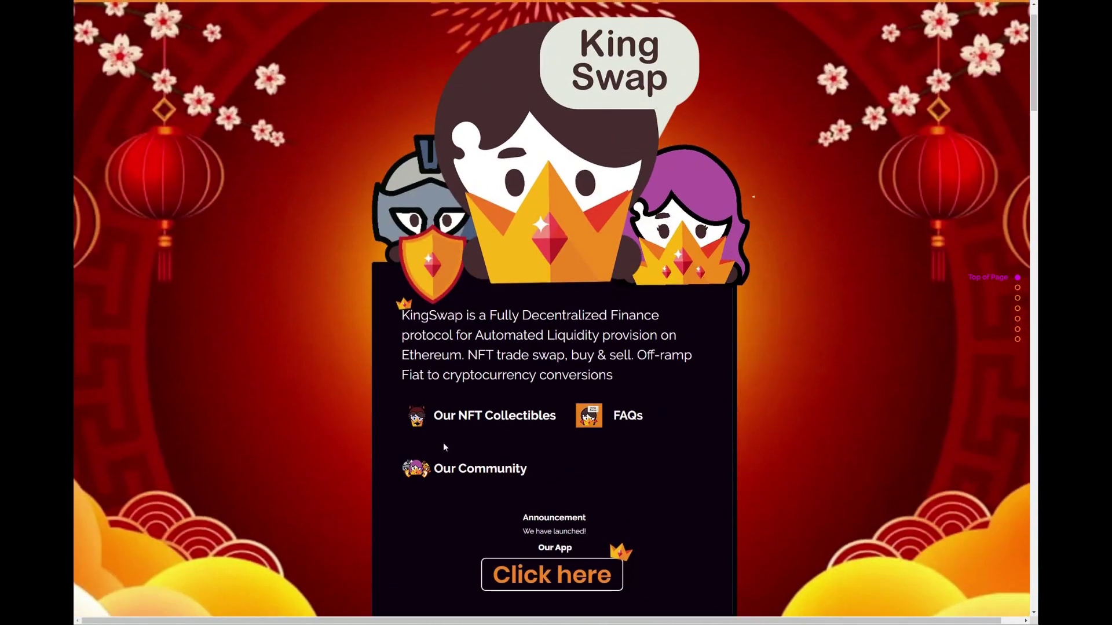
scroll(444, 442, "up", 1)
scroll(407, 386, "down", 3)
scroll(407, 392, "down", 3)
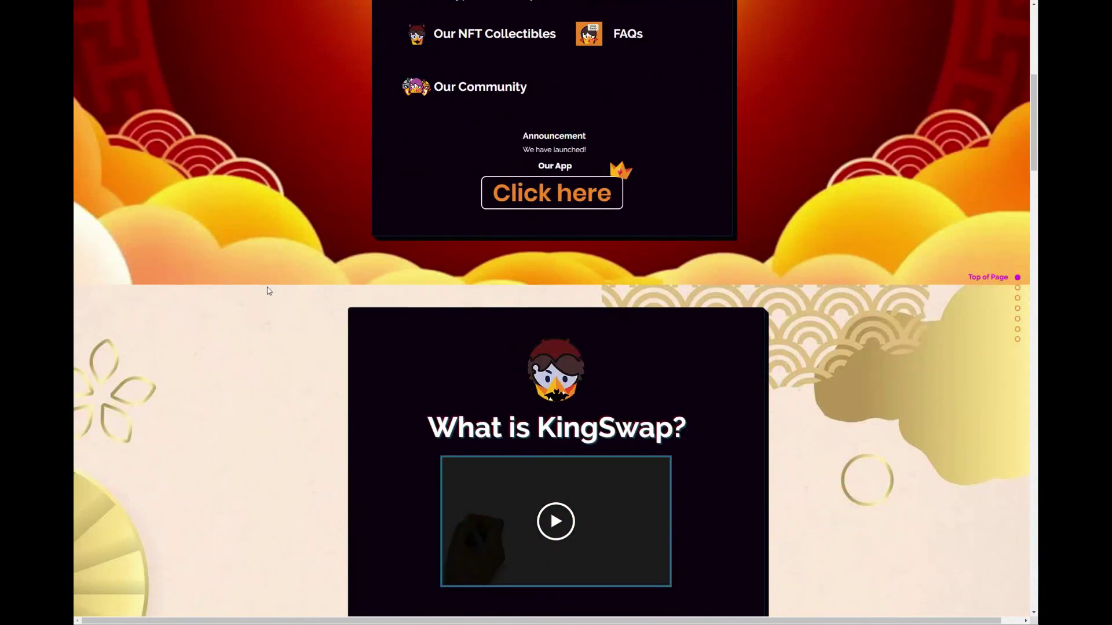
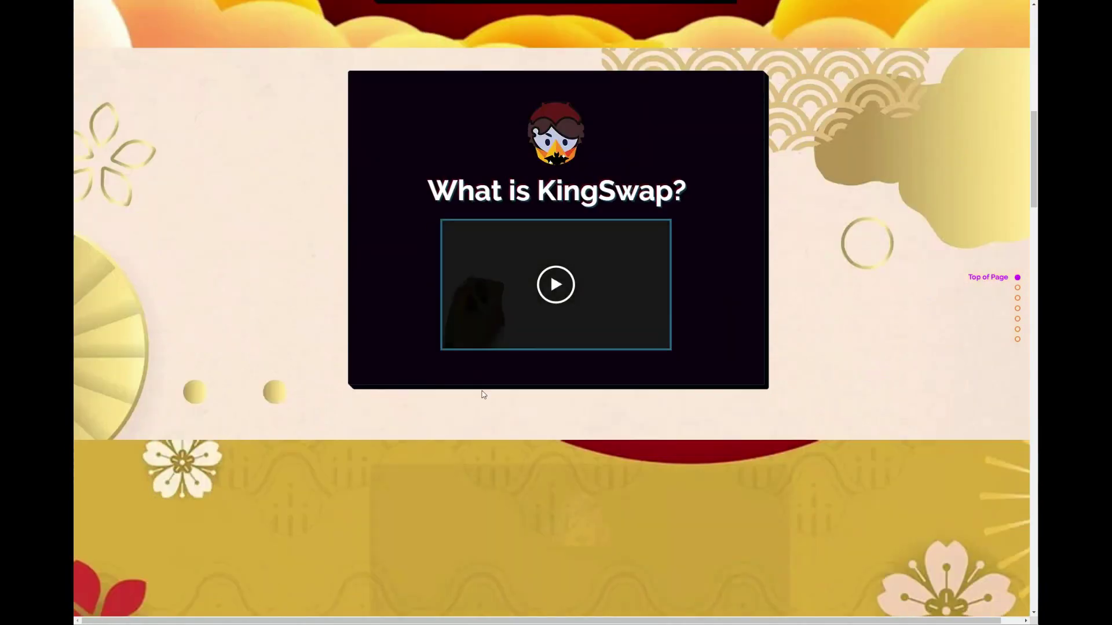
scroll(568, 331, "down", 3)
scroll(568, 332, "up", 8)
Step: Go to the KingSwap app home page and start the 'What is KingSwap?' video
left_click(551, 336)
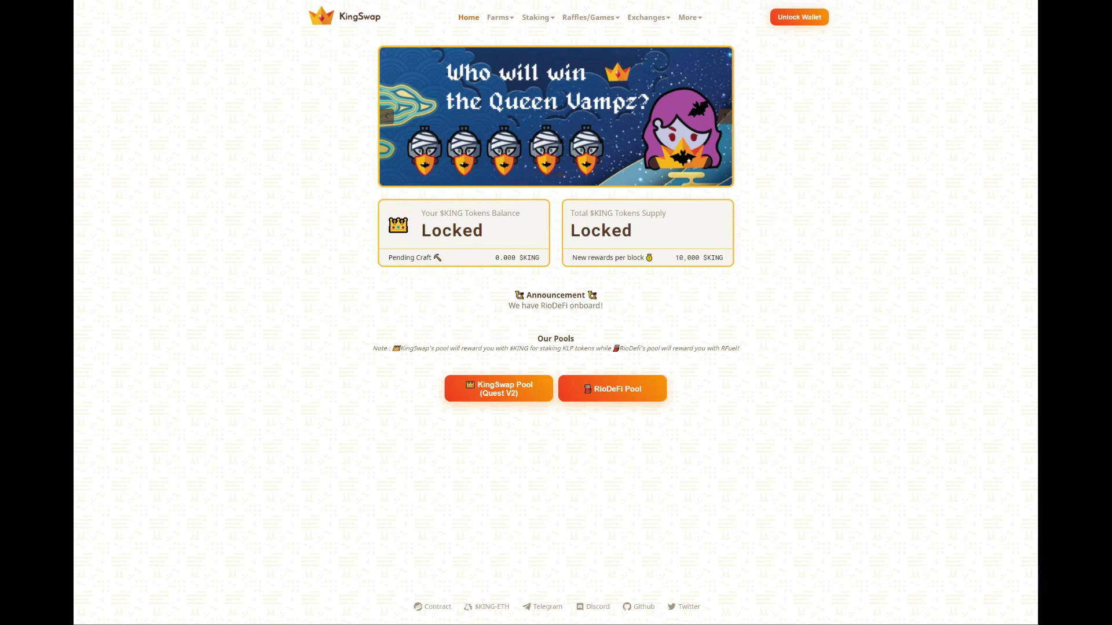
scroll(413, 579, "down", 3)
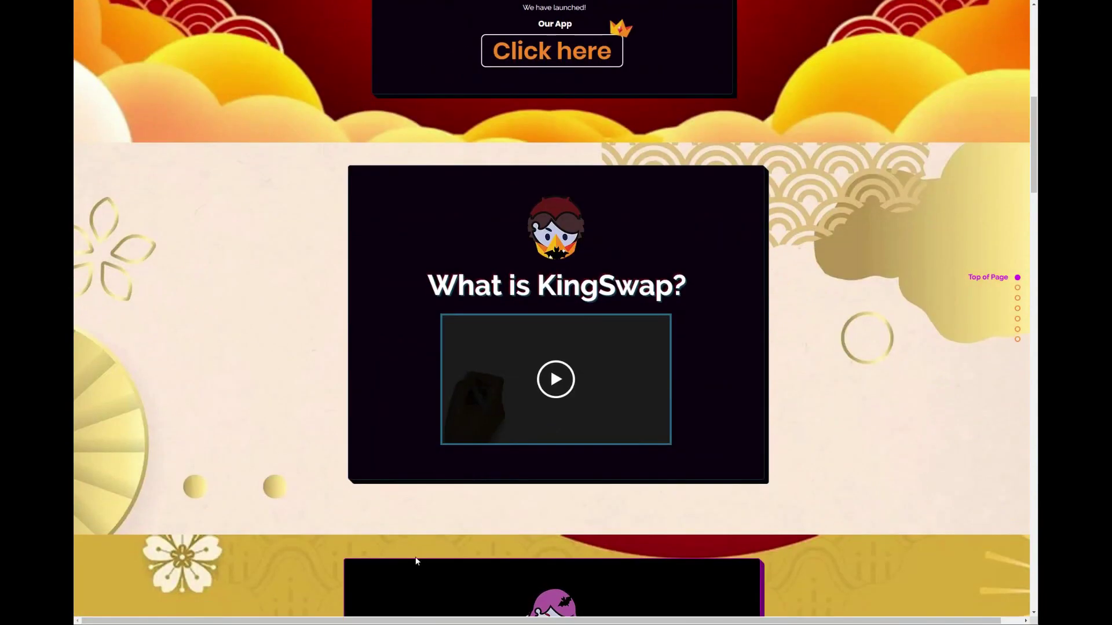
scroll(413, 579, "down", 3)
scroll(417, 556, "up", 3)
scroll(414, 551, "up", 2)
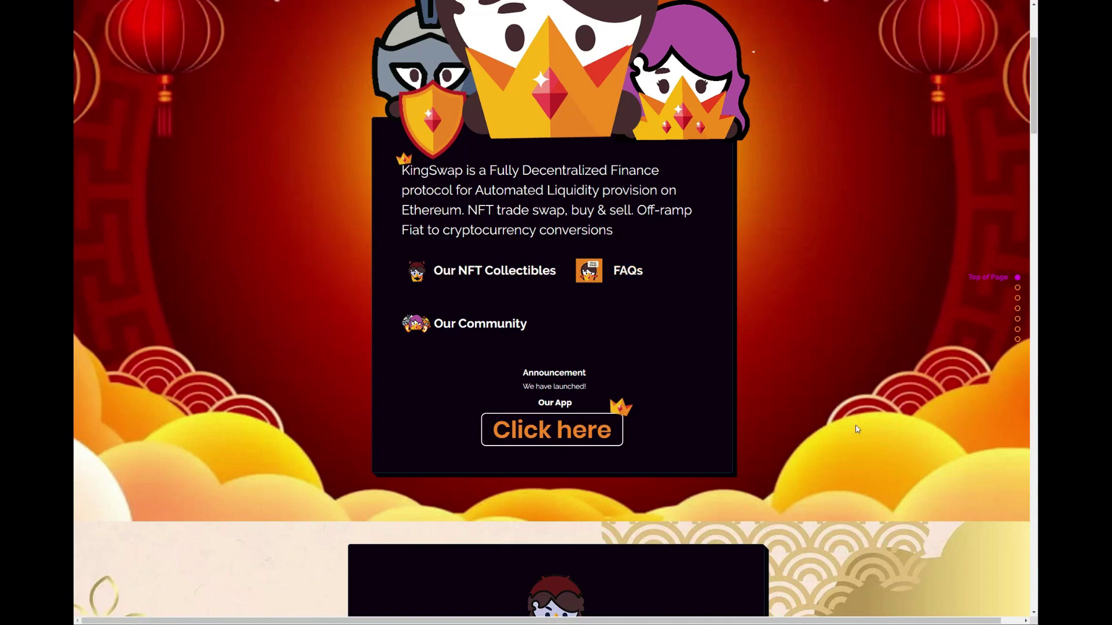
scroll(620, 381, "down", 2)
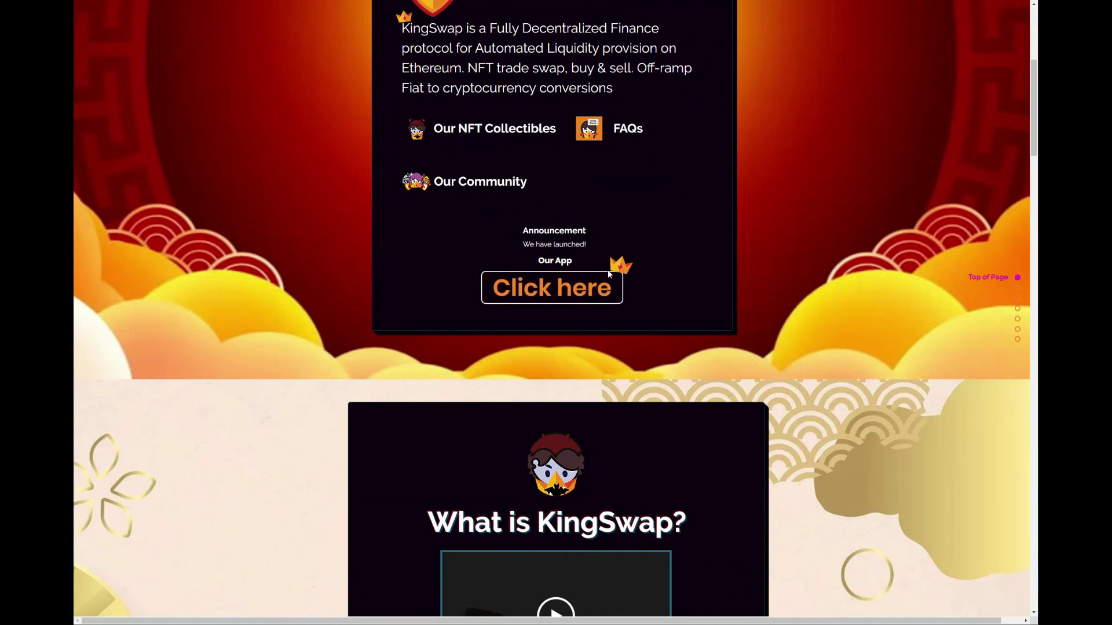
scroll(608, 269, "down", 3)
scroll(581, 446, "up", 3)
scroll(577, 439, "down", 6)
scroll(576, 439, "down", 3)
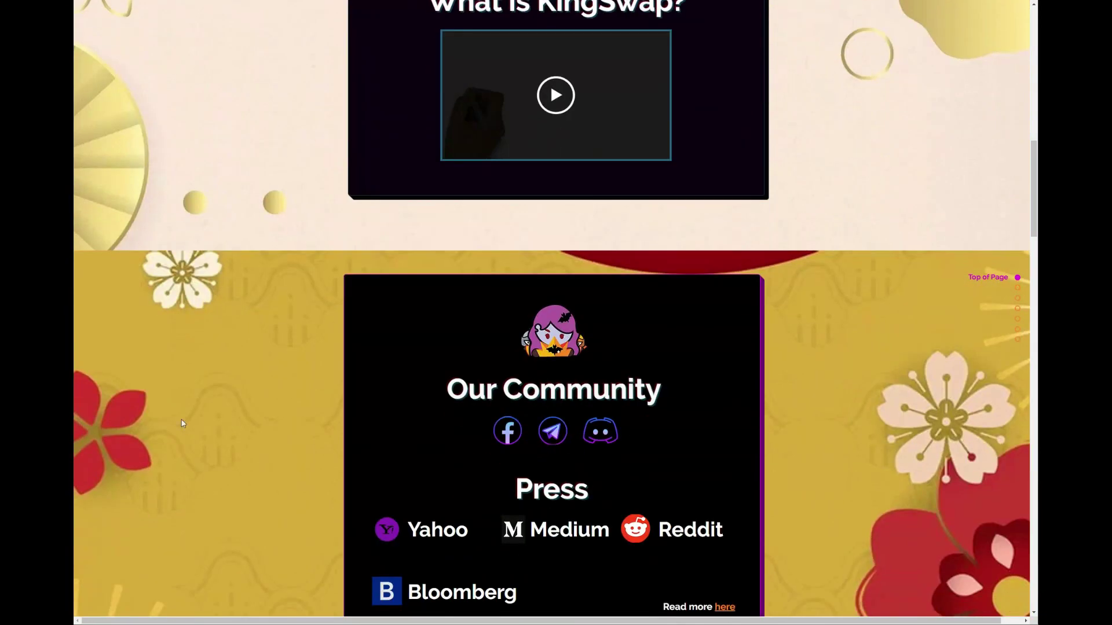
scroll(637, 316, "up", 3)
scroll(637, 347, "down", 4)
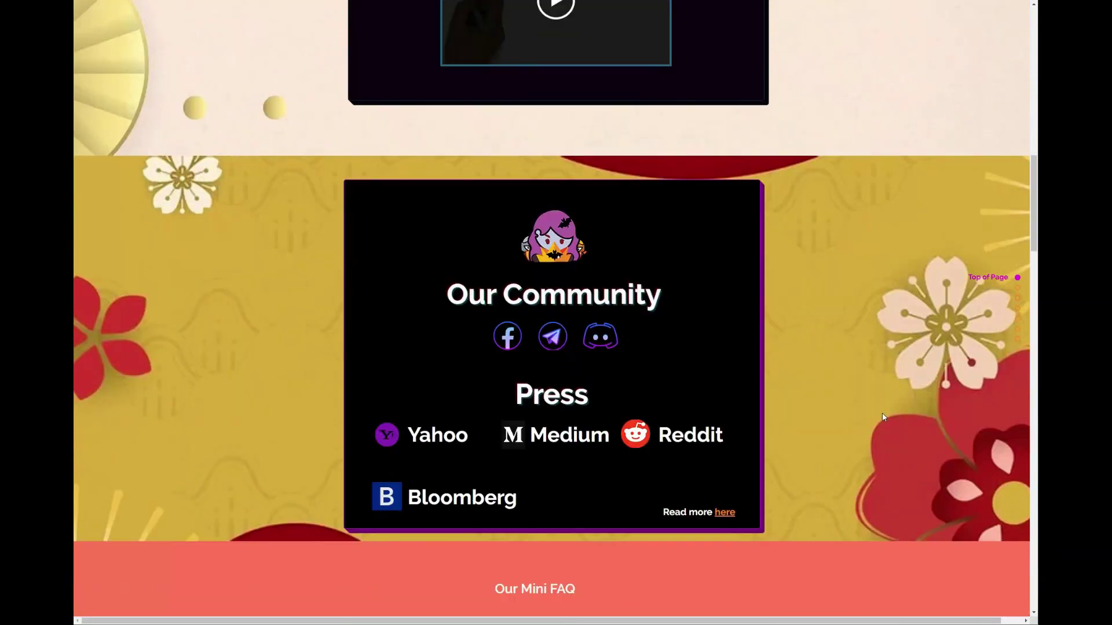
scroll(870, 414, "down", 4)
scroll(870, 414, "up", 4)
scroll(695, 348, "up", 5)
scroll(518, 308, "up", 3)
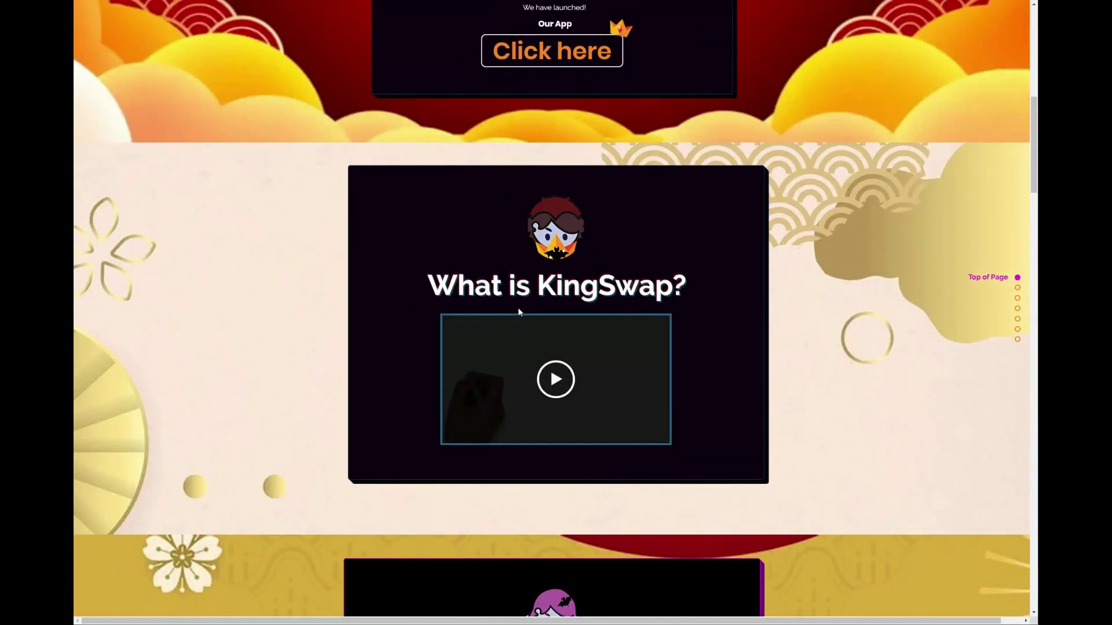
scroll(578, 204, "up", 3)
scroll(577, 205, "down", 3)
left_click(550, 369)
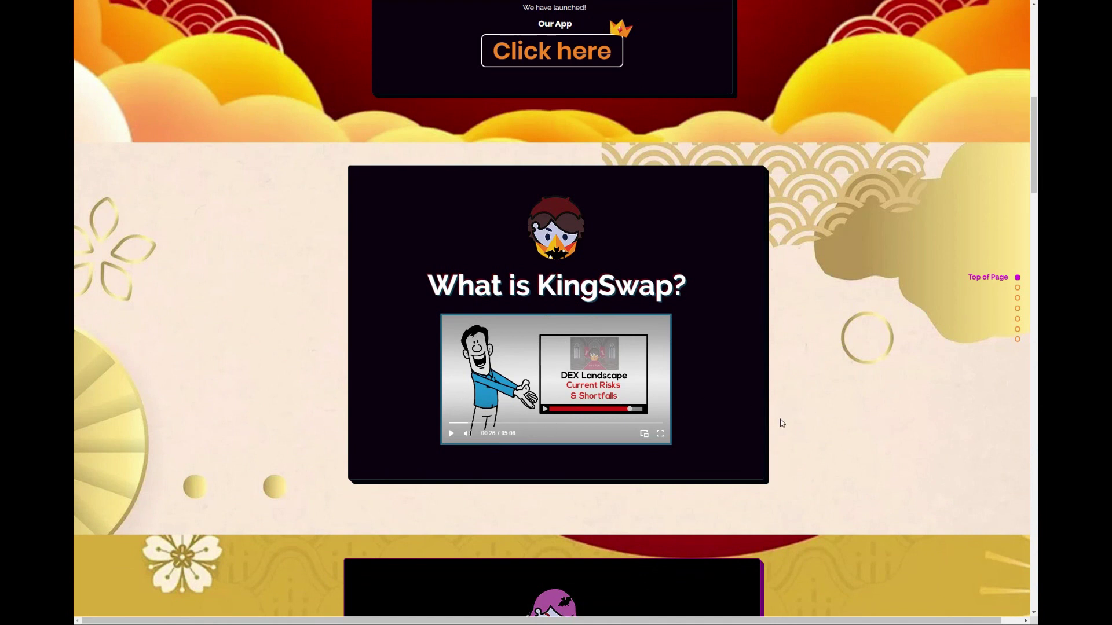
scroll(783, 422, "down", 1)
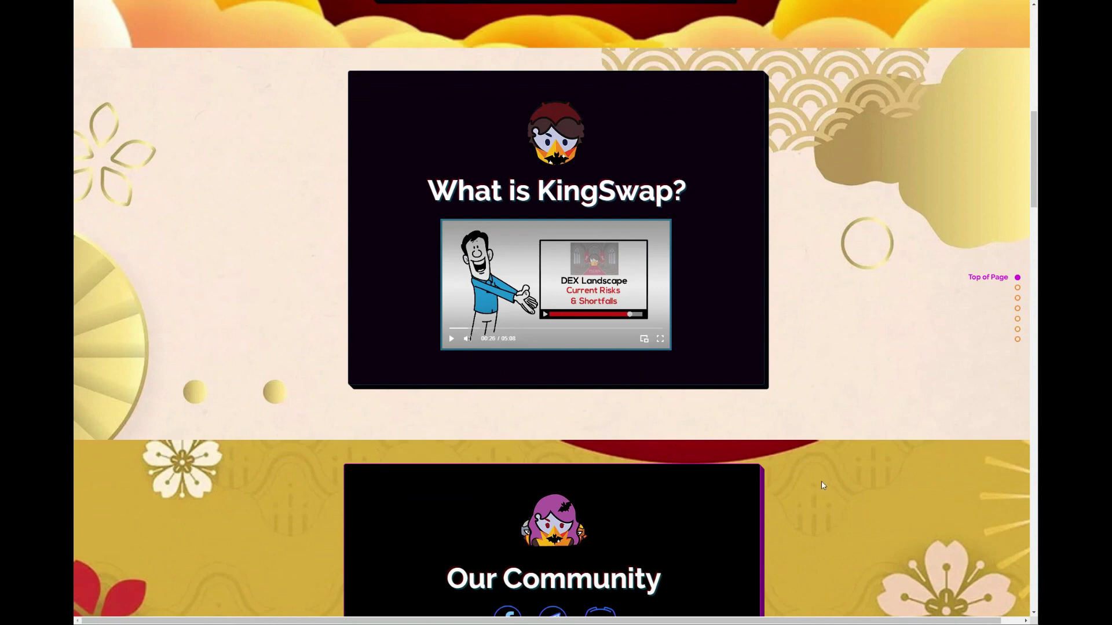
scroll(820, 481, "up", 1)
scroll(639, 481, "up", 1)
scroll(608, 469, "down", 1)
scroll(522, 444, "down", 2)
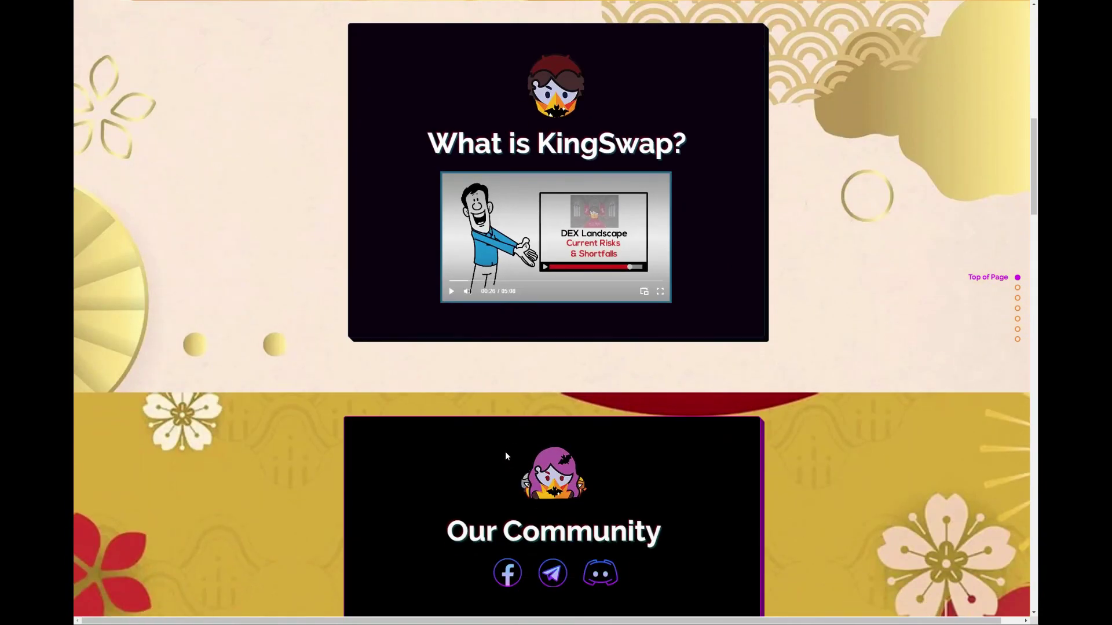
scroll(504, 451, "down", 2)
scroll(648, 461, "up", 1)
scroll(649, 461, "down", 3)
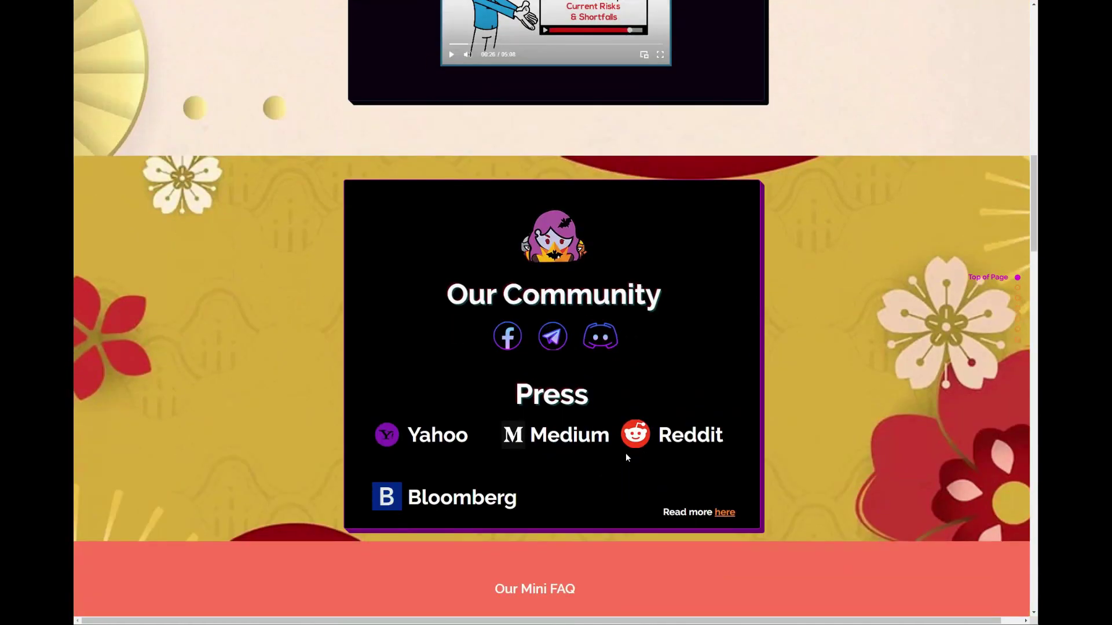
scroll(625, 453, "down", 1)
scroll(538, 545, "down", 3)
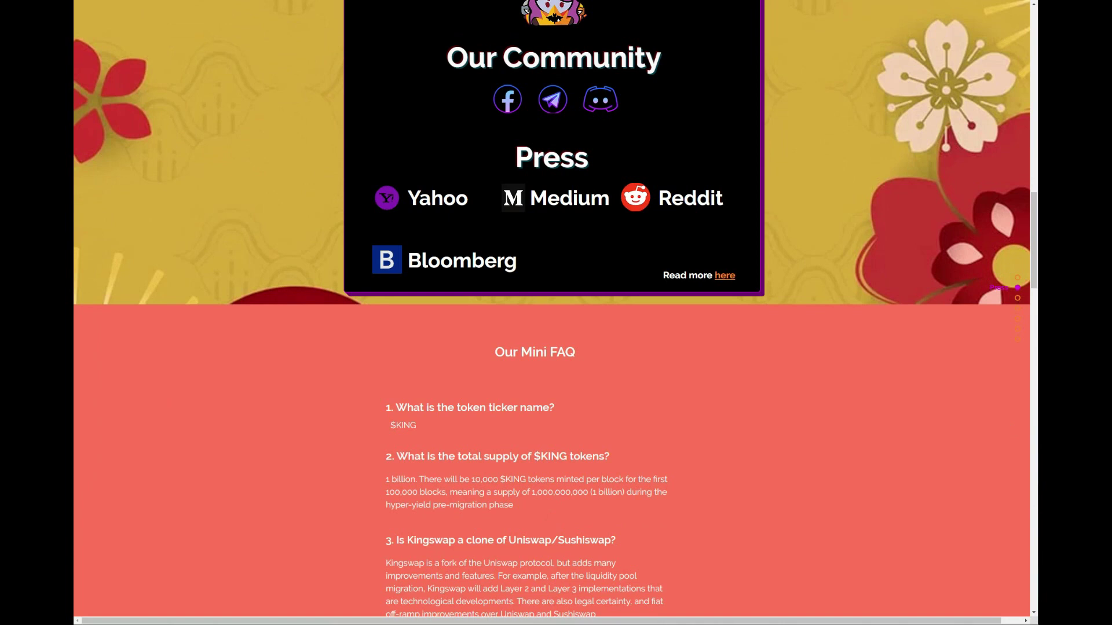
scroll(398, 361, "up", 1)
scroll(398, 361, "up", 2)
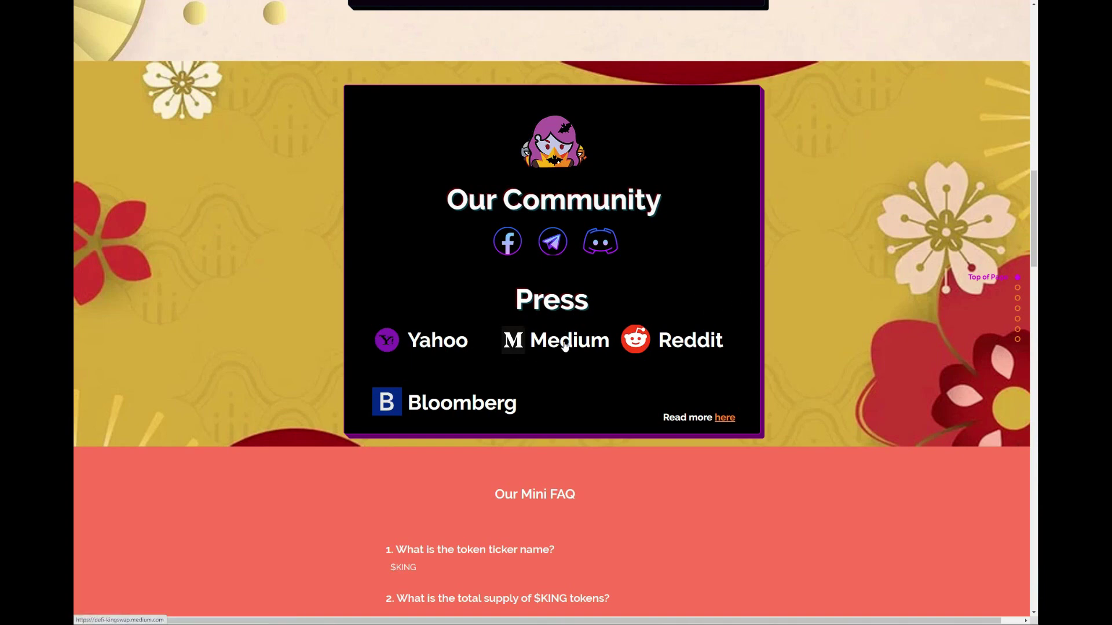
scroll(607, 541, "down", 3)
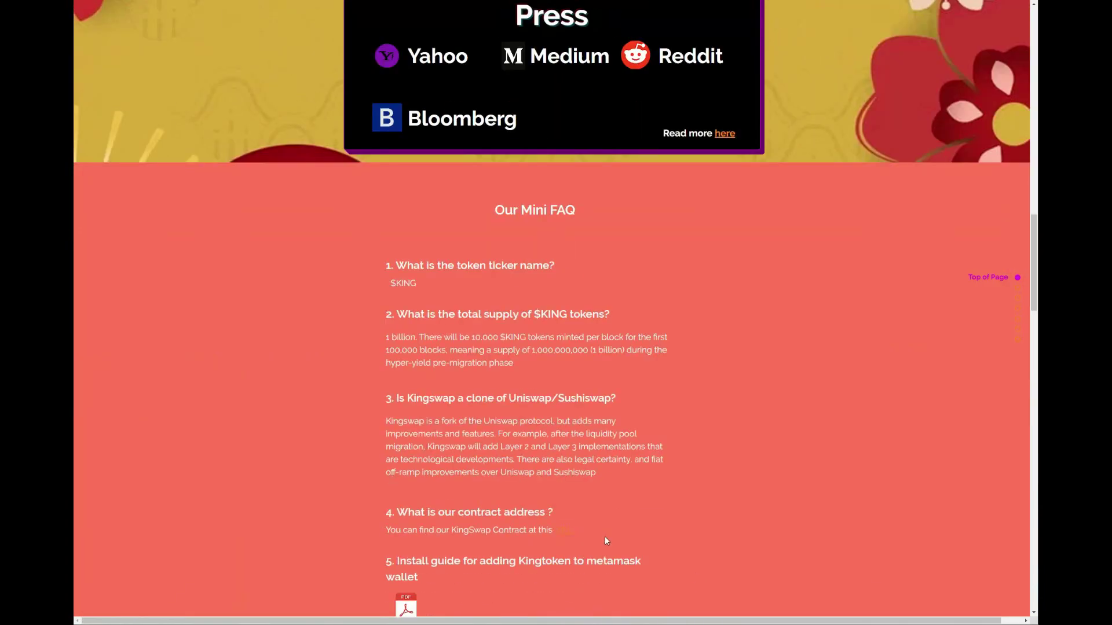
scroll(608, 541, "down", 2)
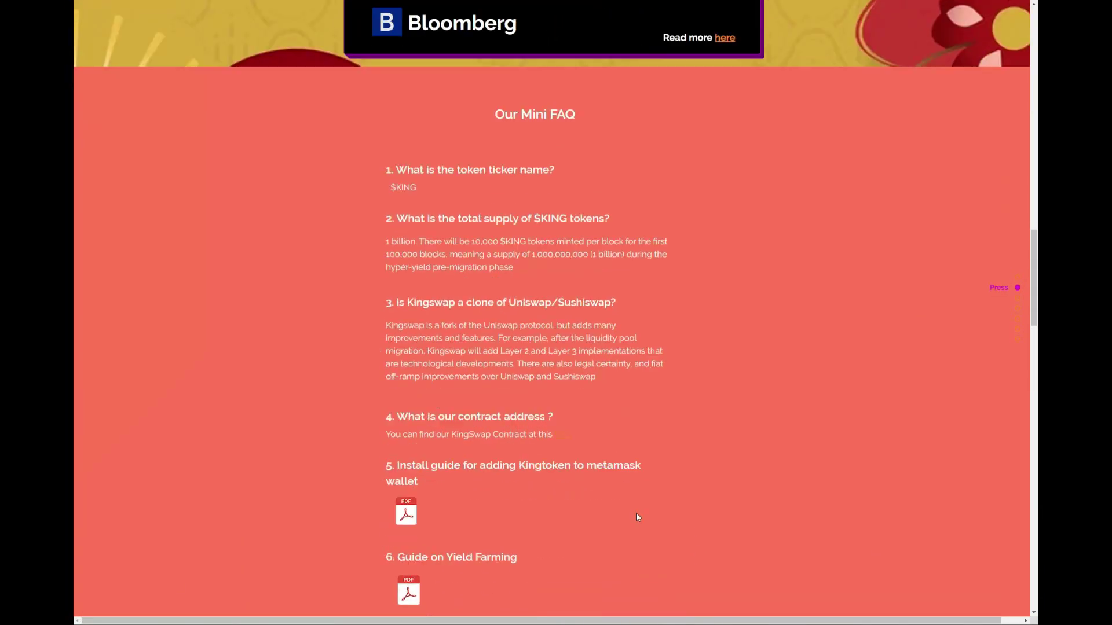
scroll(638, 517, "down", 3)
scroll(641, 520, "down", 2)
scroll(641, 519, "up", 8)
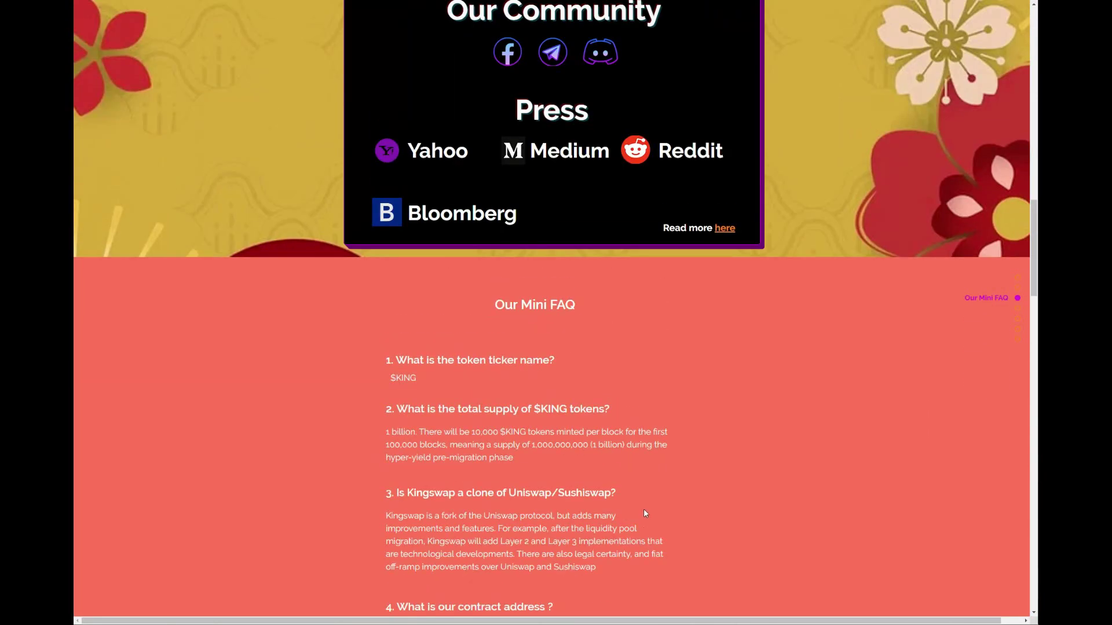
scroll(643, 508, "up", 3)
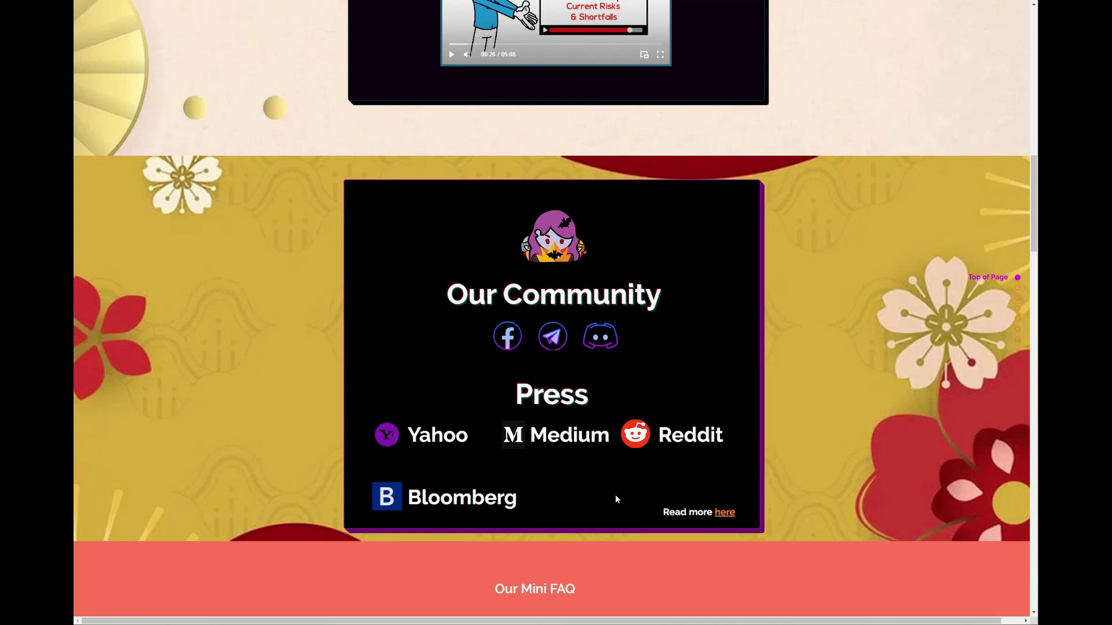
scroll(615, 494, "down", 3)
scroll(664, 425, "up", 3)
scroll(439, 447, "down", 3)
scroll(438, 453, "down", 2)
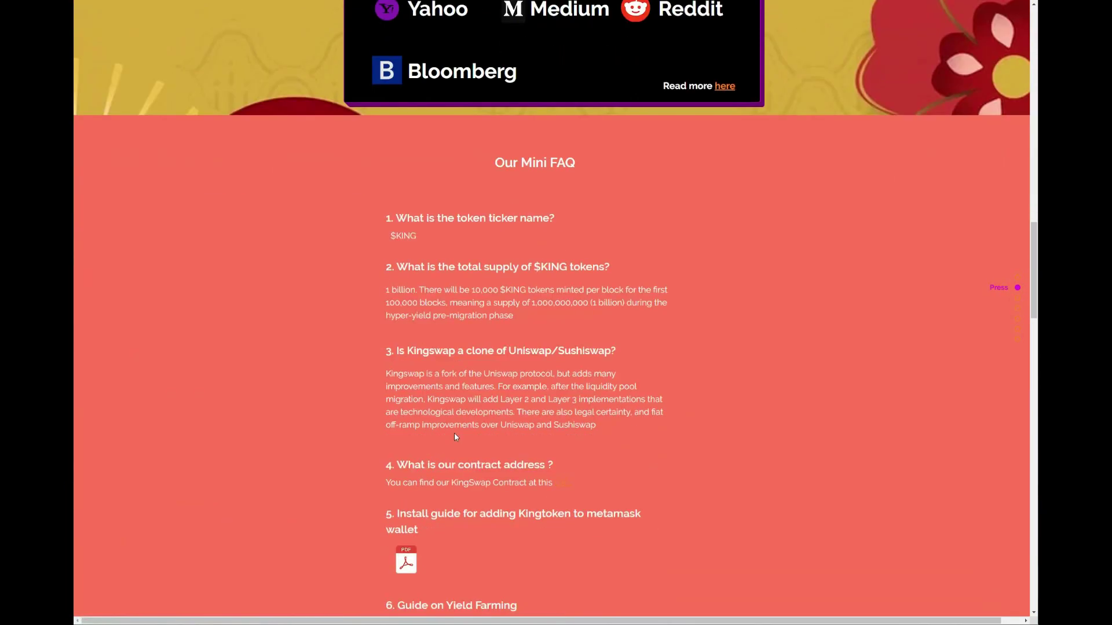
scroll(536, 150, "down", 1)
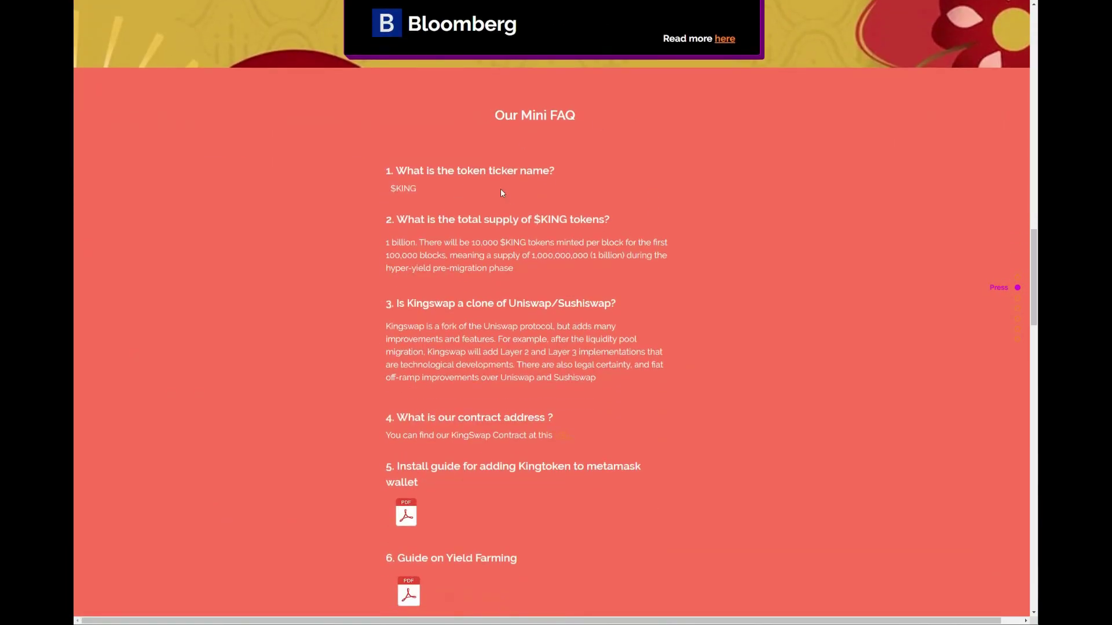
left_click_drag(417, 189, 388, 174)
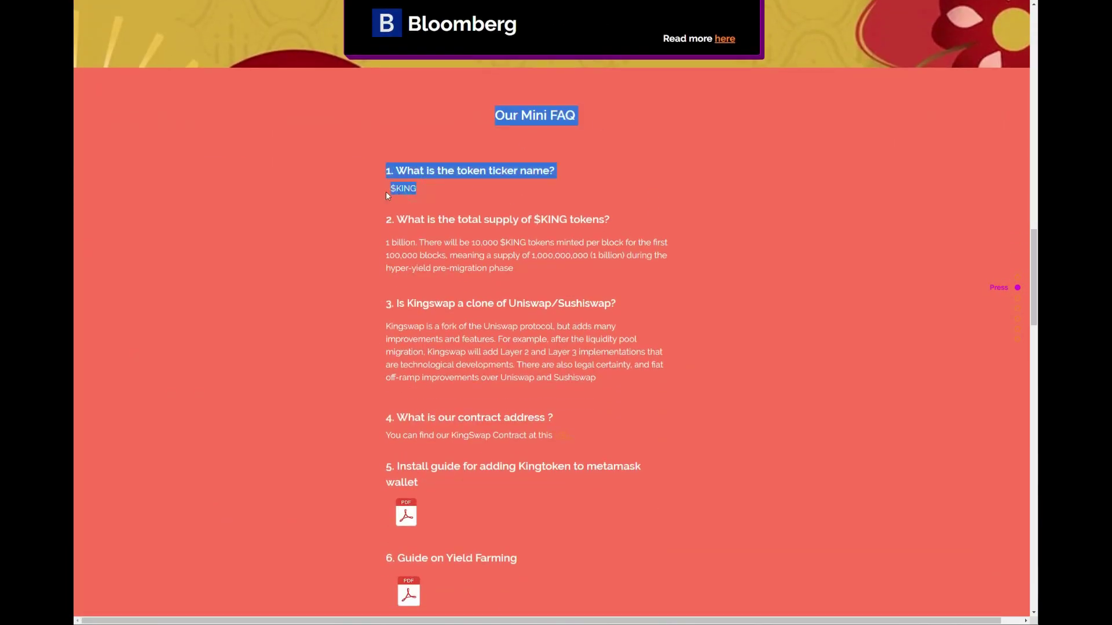
left_click(390, 188)
scroll(590, 355, "down", 1)
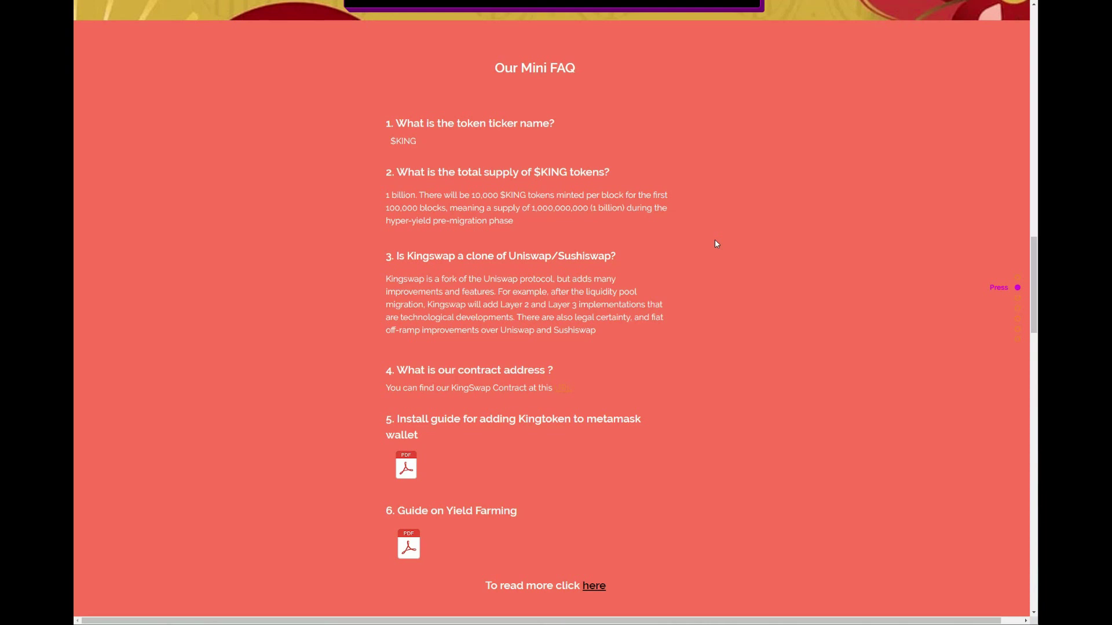
scroll(665, 230, "down", 1)
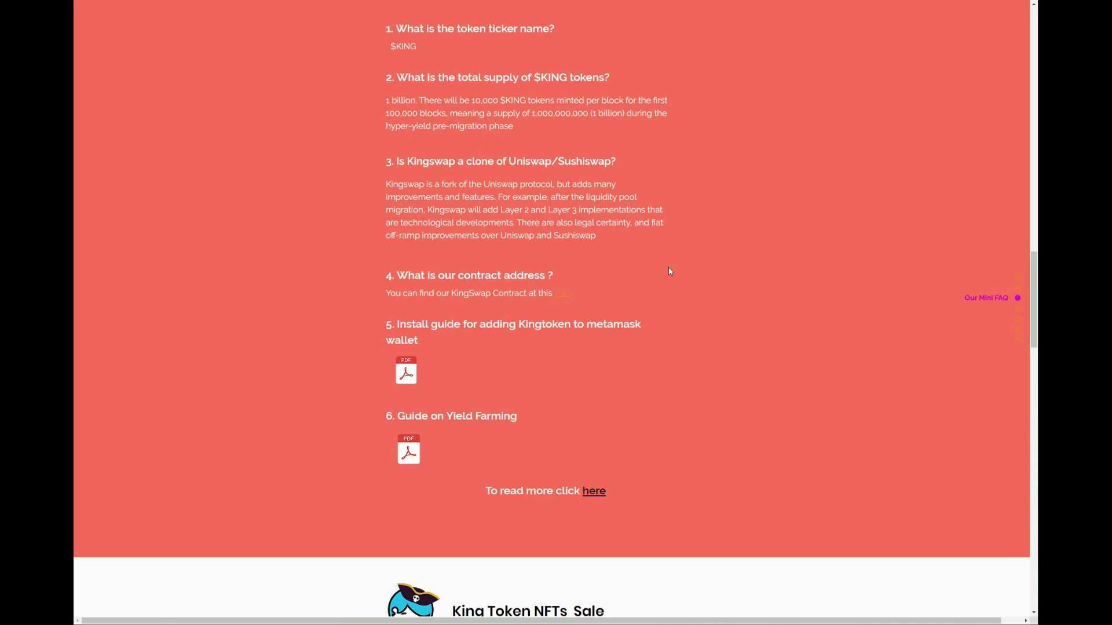
scroll(593, 297, "up", 1)
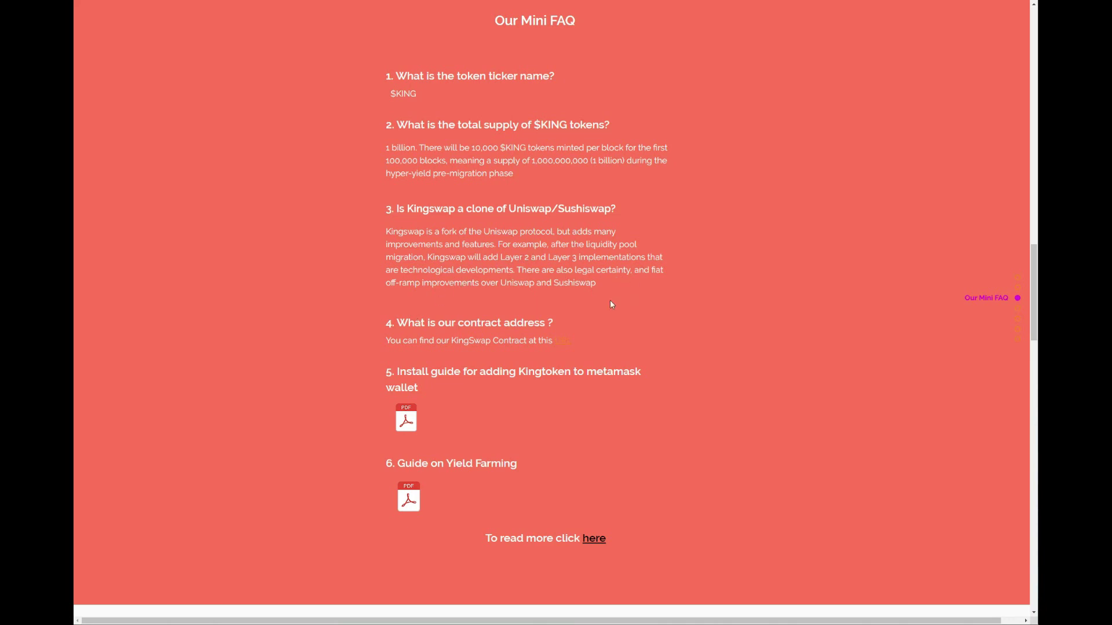
scroll(530, 281, "down", 1)
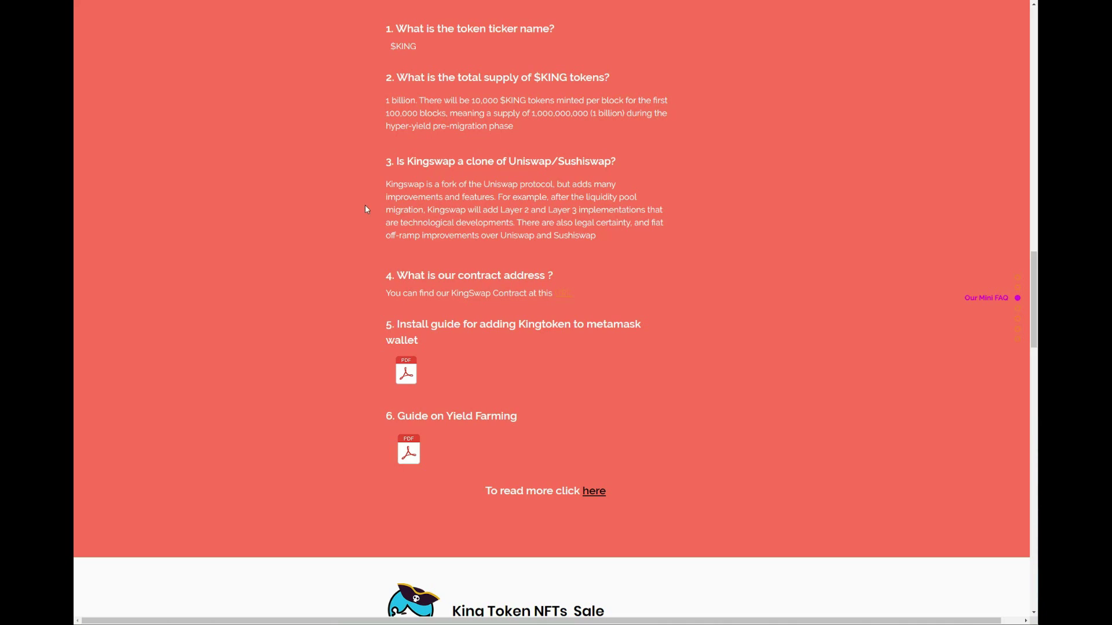
scroll(391, 292, "down", 1)
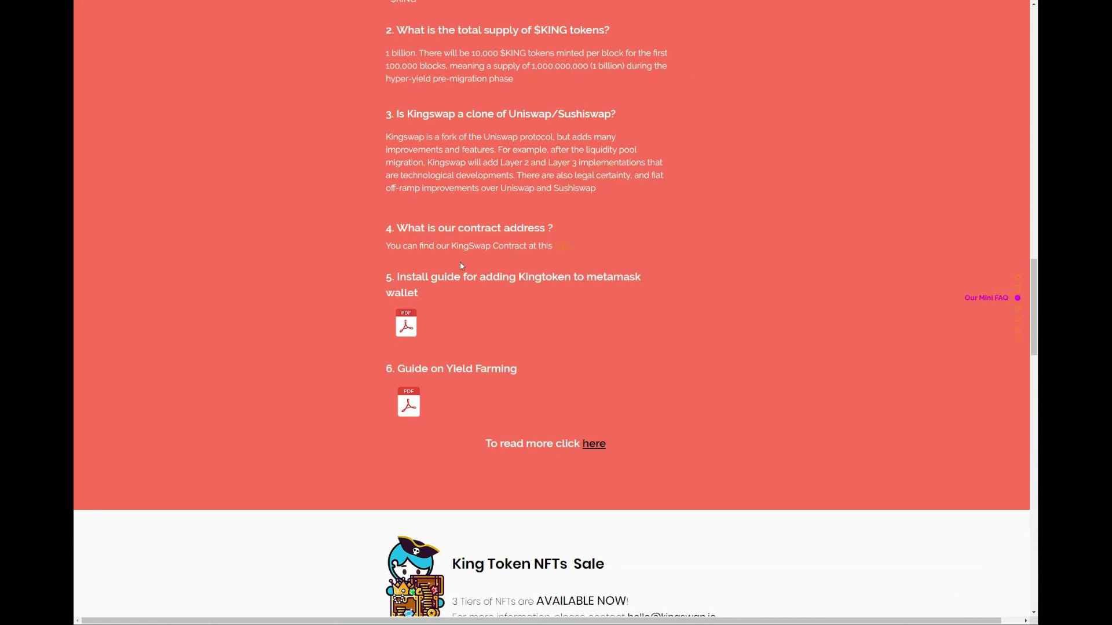
scroll(537, 300, "down", 1)
scroll(538, 300, "up", 1)
scroll(595, 450, "down", 2)
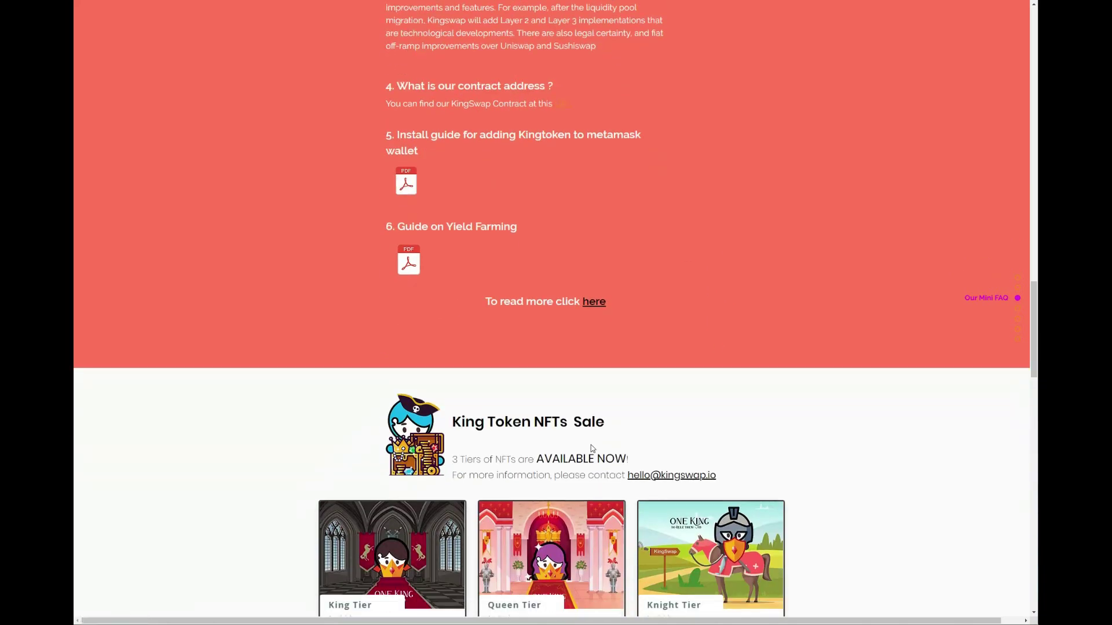
scroll(591, 445, "up", 2)
scroll(578, 454, "down", 1)
scroll(579, 454, "down", 1)
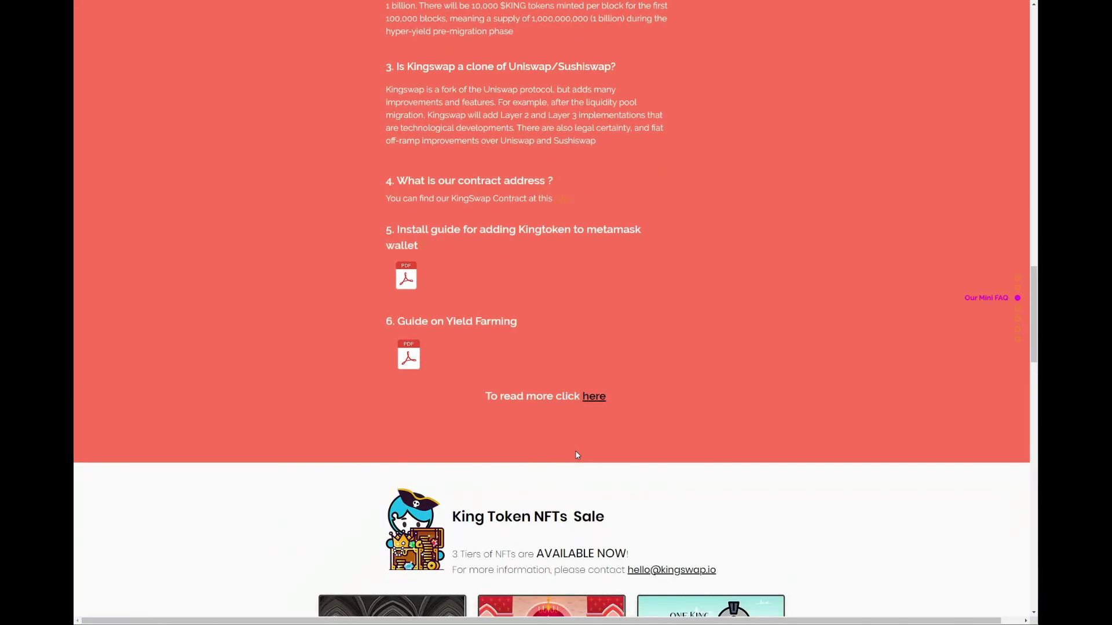
scroll(520, 364, "down", 1)
scroll(521, 360, "down", 1)
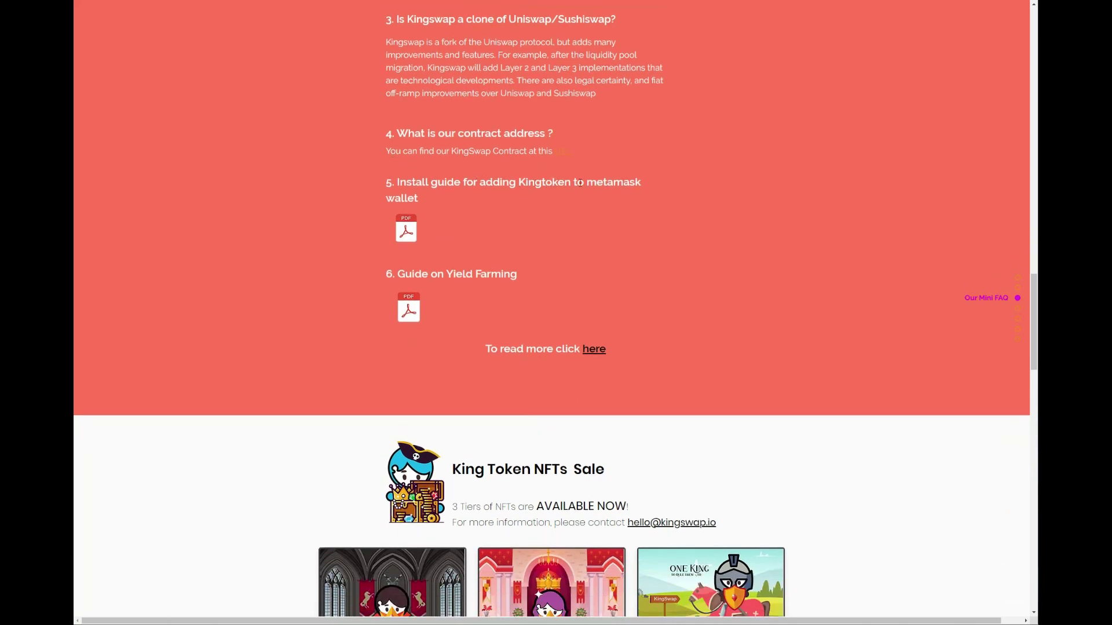
scroll(483, 221, "down", 1)
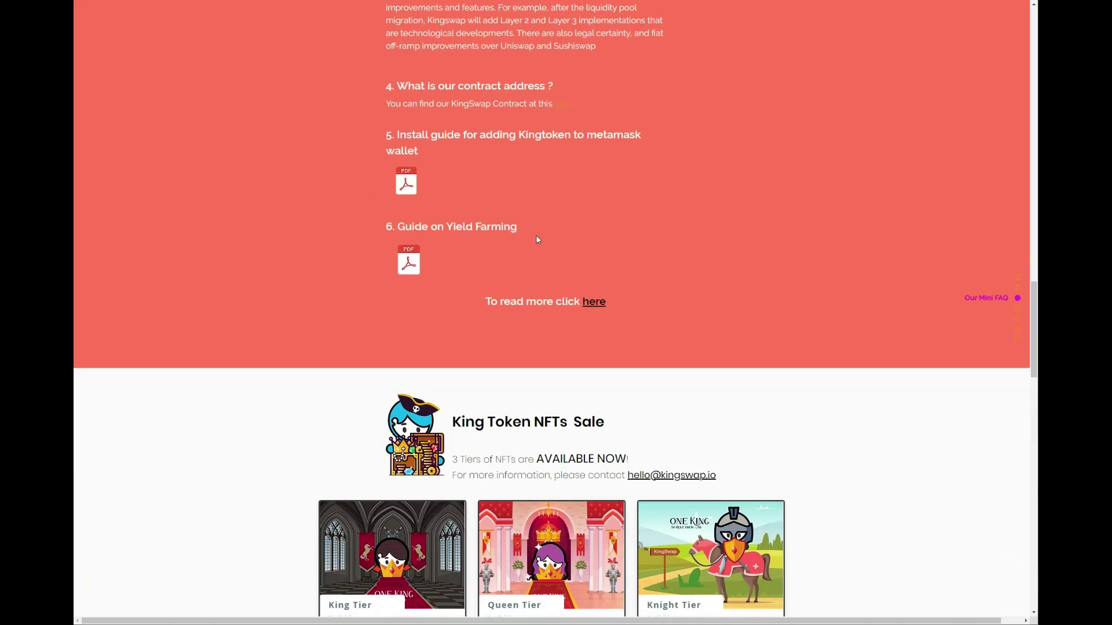
scroll(535, 238, "down", 3)
scroll(575, 592, "down", 2)
scroll(574, 591, "down", 2)
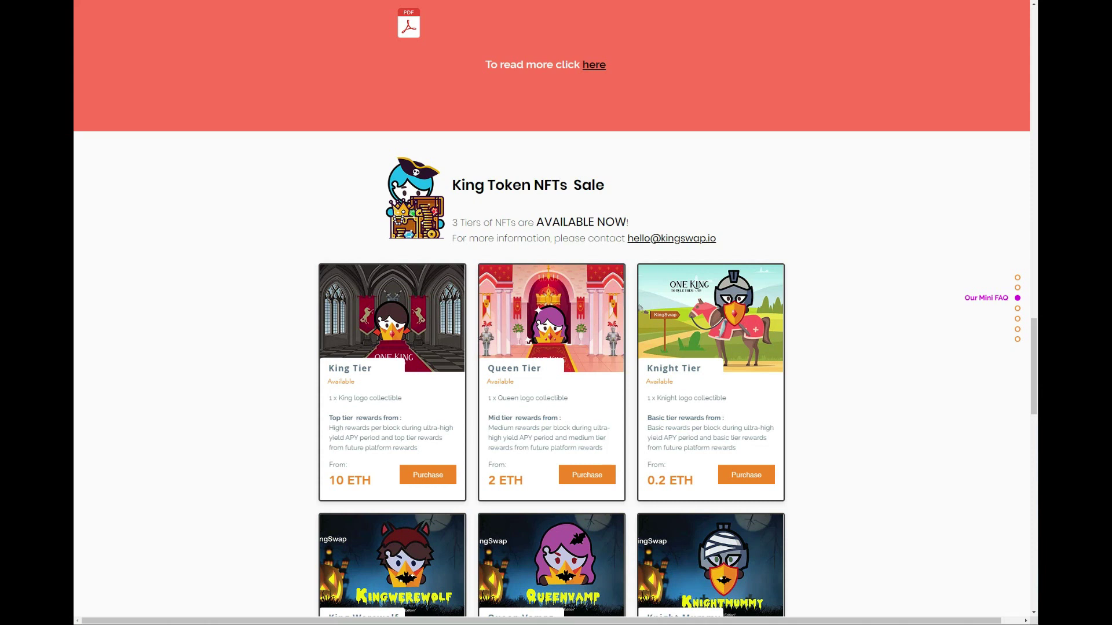
scroll(429, 244, "down", 1)
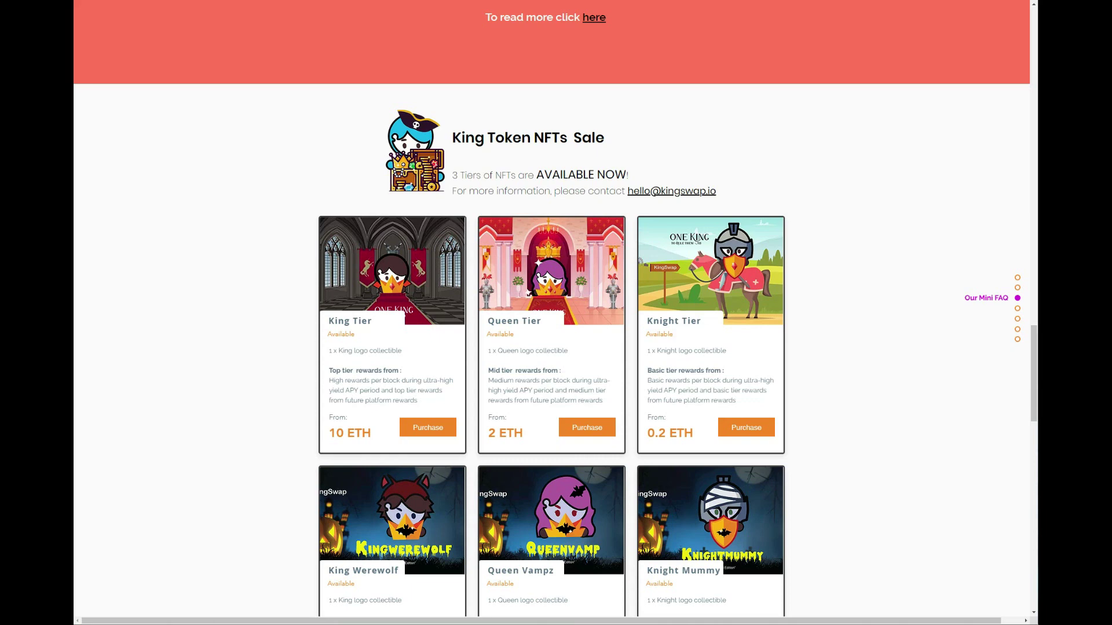
scroll(557, 348, "down", 5)
scroll(556, 347, "up", 3)
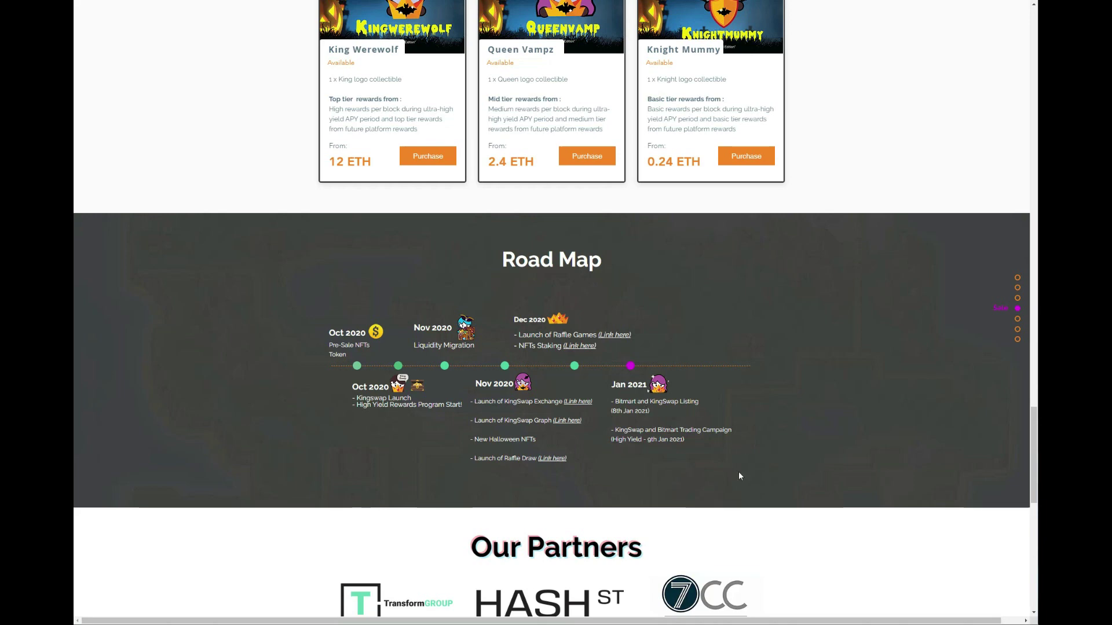
scroll(740, 438, "down", 1)
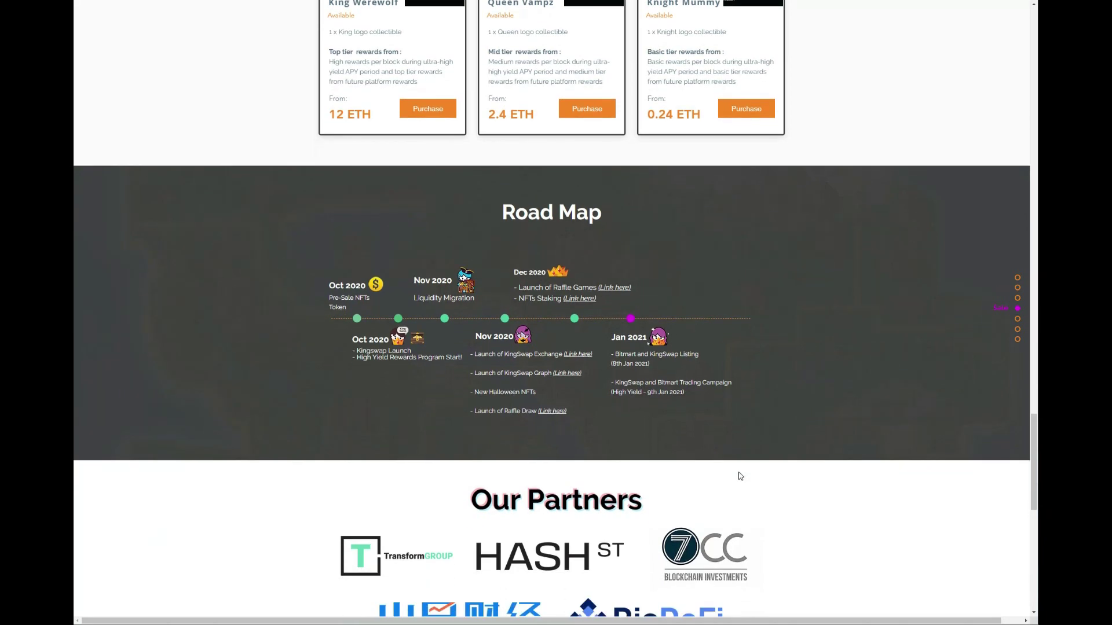
scroll(740, 476, "down", 3)
scroll(741, 476, "down", 2)
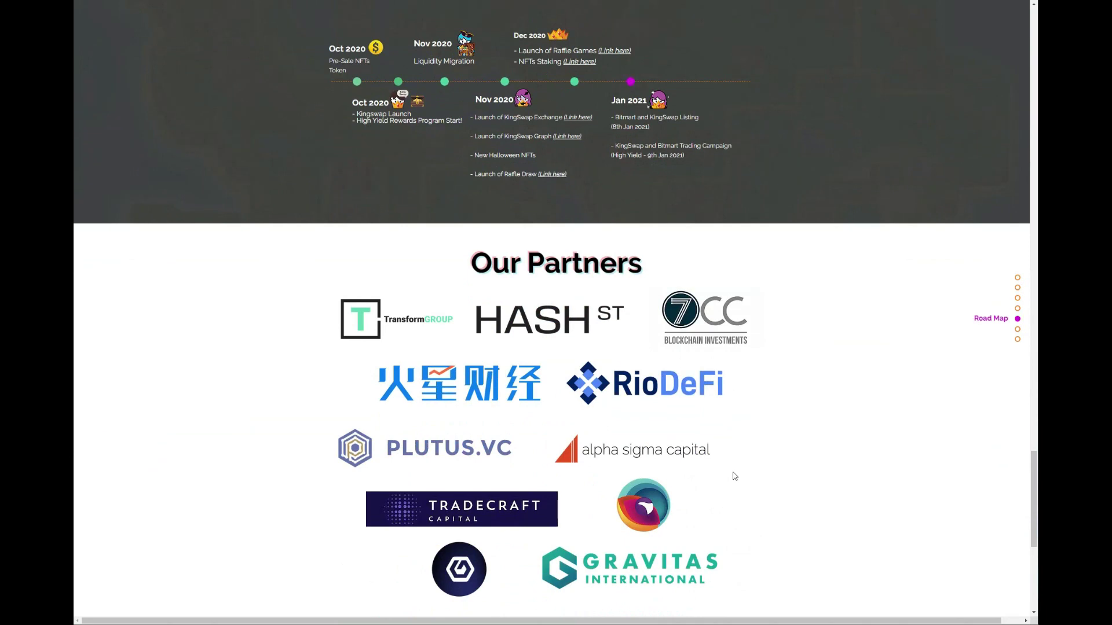
scroll(734, 476, "up", 1)
scroll(721, 390, "down", 3)
scroll(720, 347, "down", 3)
scroll(618, 307, "up", 2)
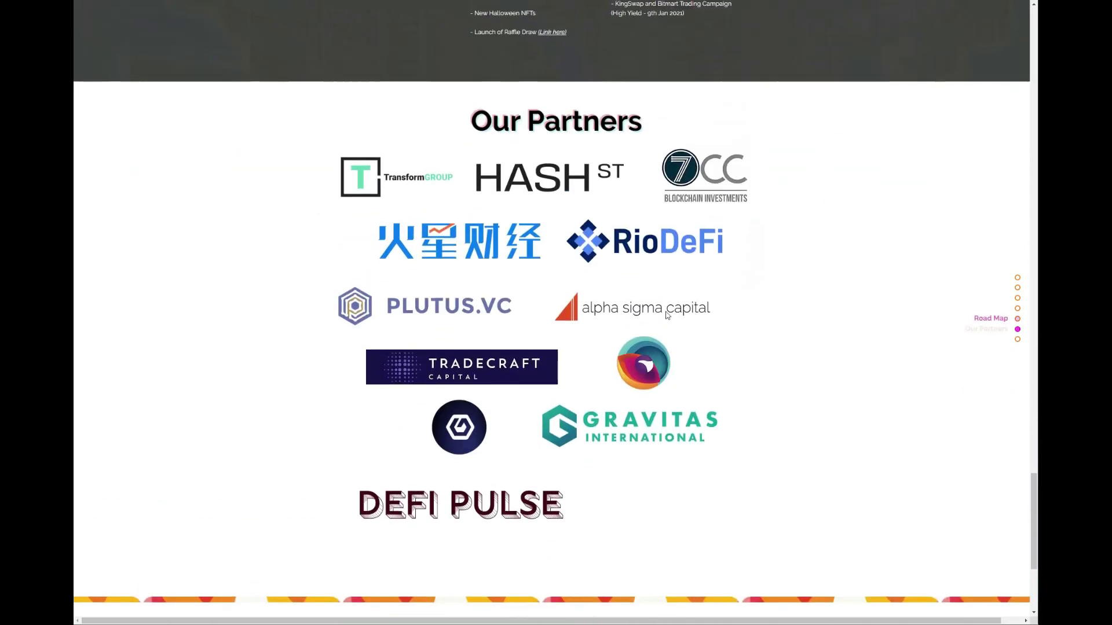
scroll(618, 306, "down", 1)
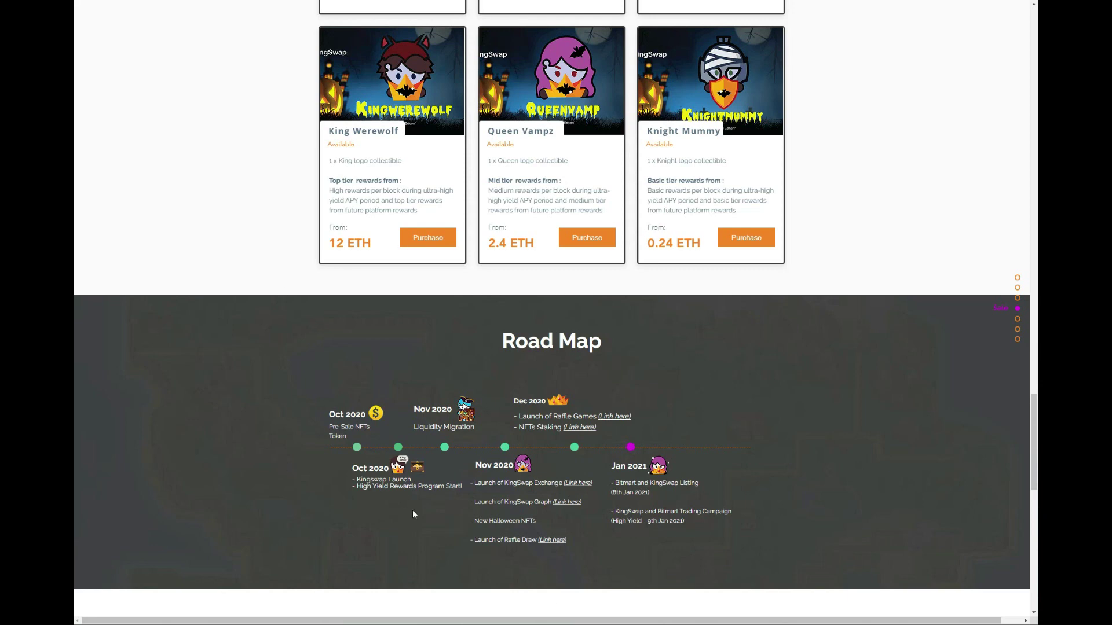
scroll(458, 557, "up", 5)
scroll(457, 557, "up", 5)
scroll(458, 557, "up", 8)
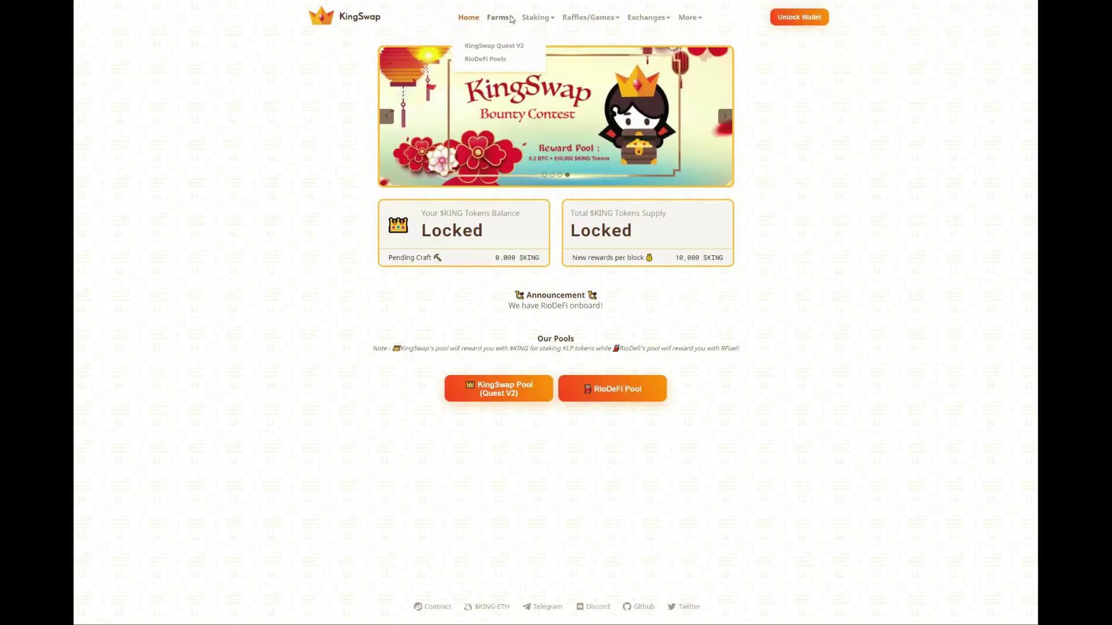
mouse_move(499, 17)
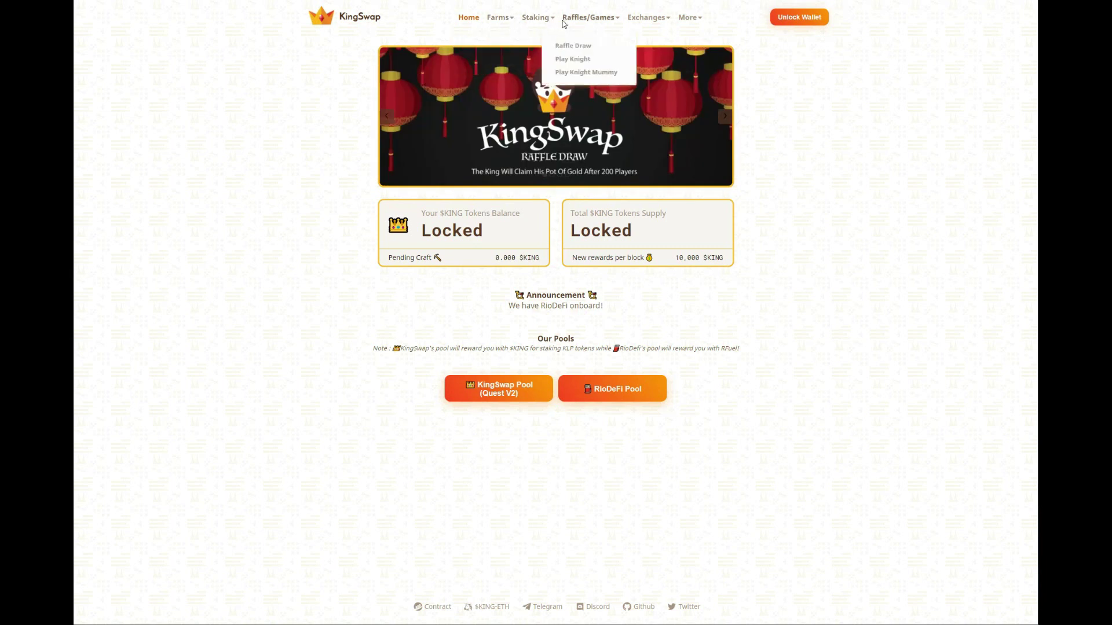
mouse_move(646, 18)
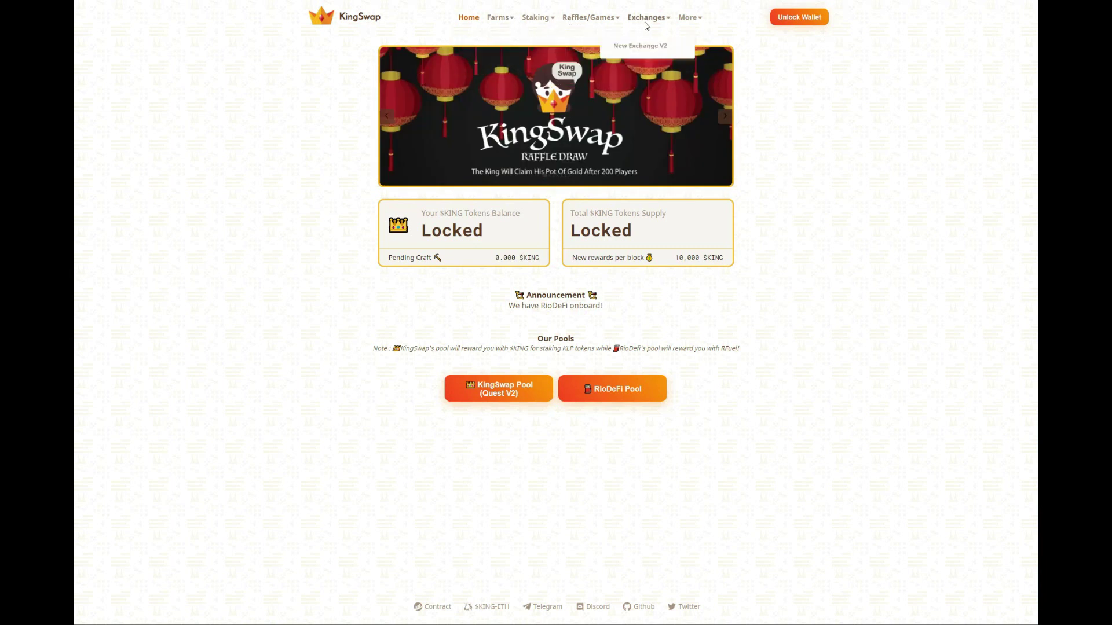
Step: Connect a MetaMask wallet through Unlock Wallet
left_click(799, 18)
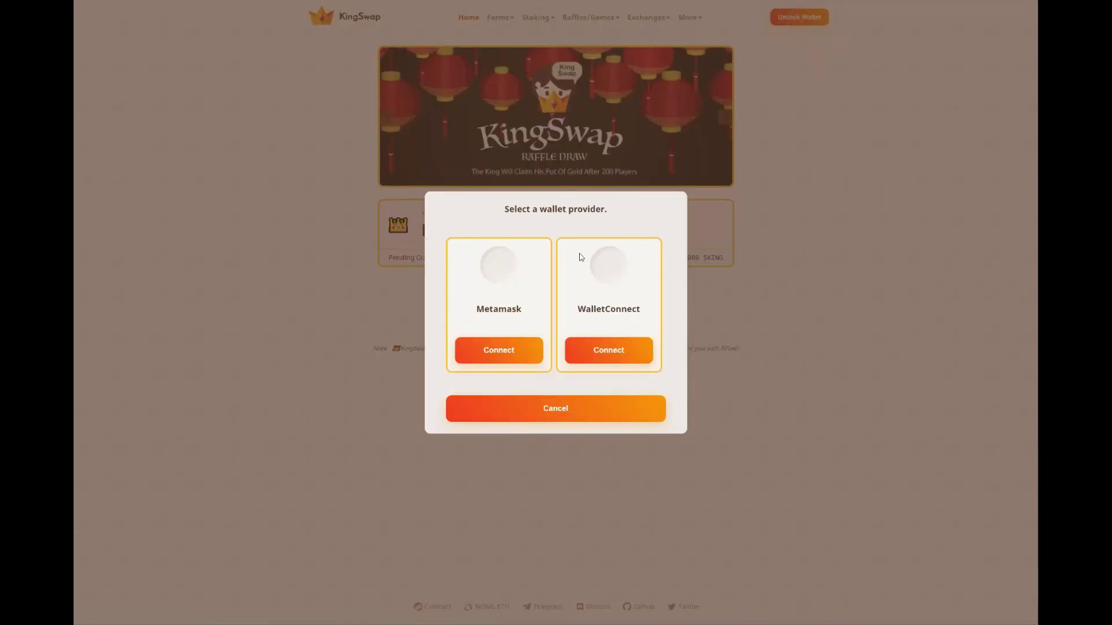
left_click(499, 350)
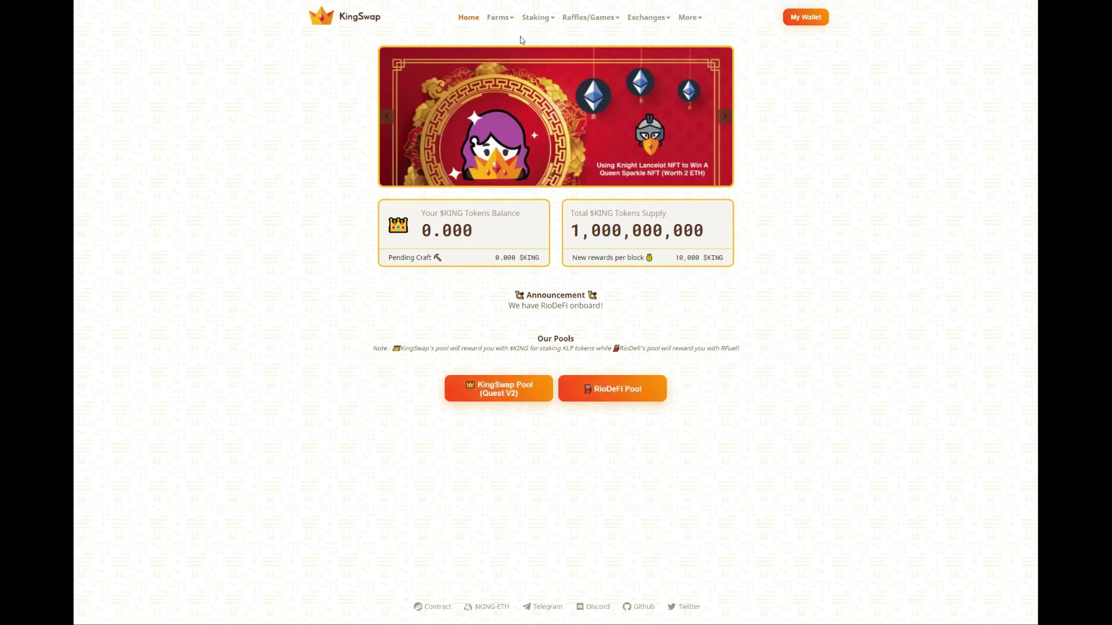
Step: Open KingSwap Quest V2 and highlight the KING to ETH APY figure
mouse_move(501, 17)
left_click(500, 45)
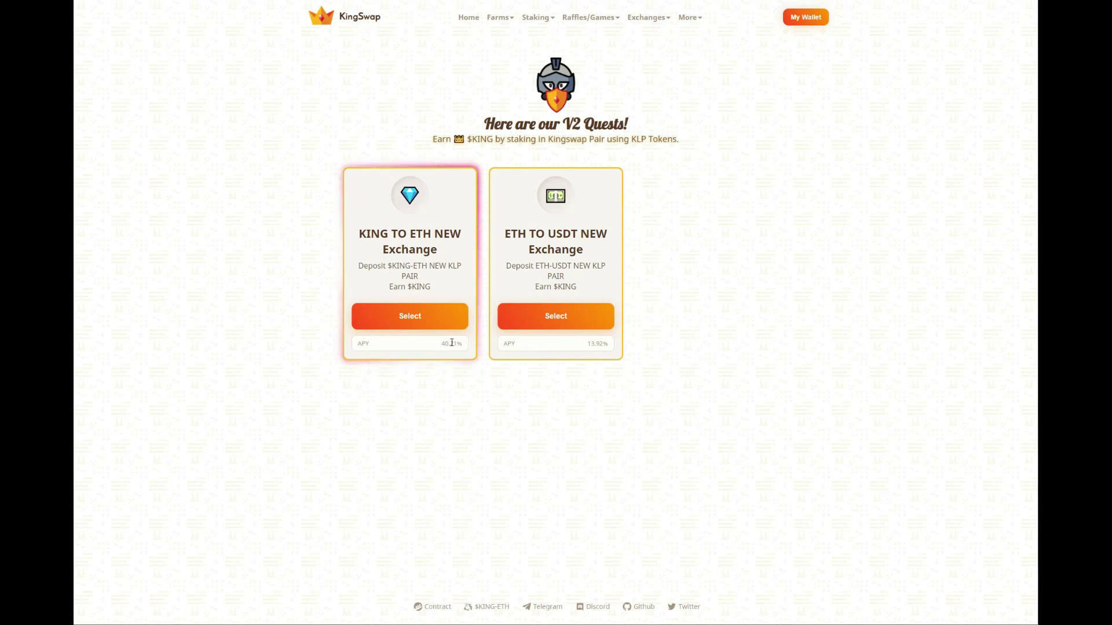
left_click_drag(443, 345, 470, 346)
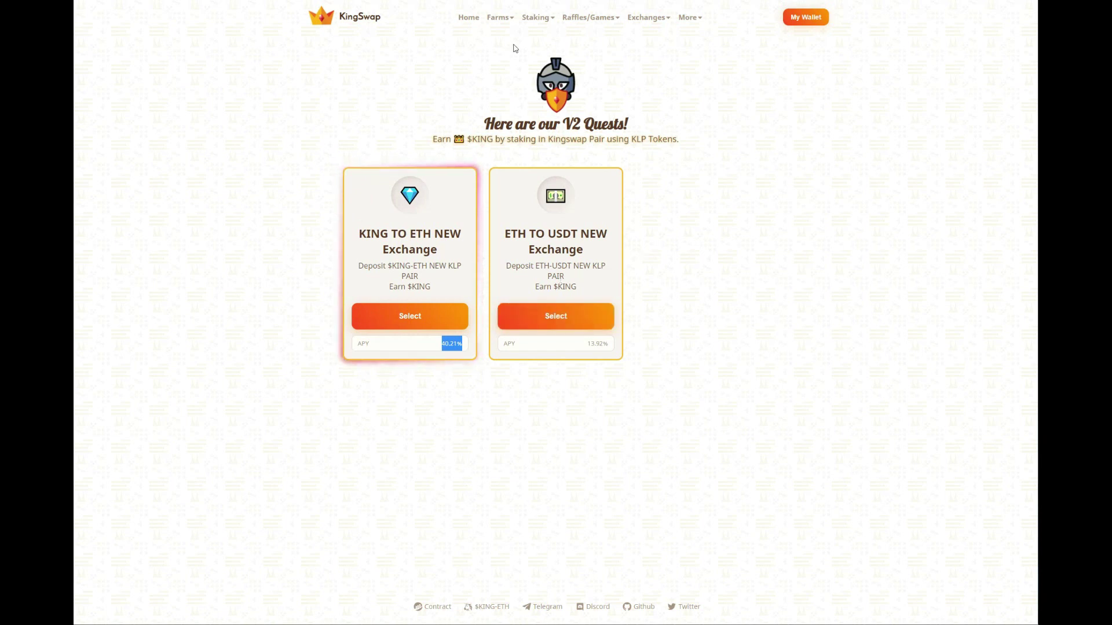
mouse_move(536, 17)
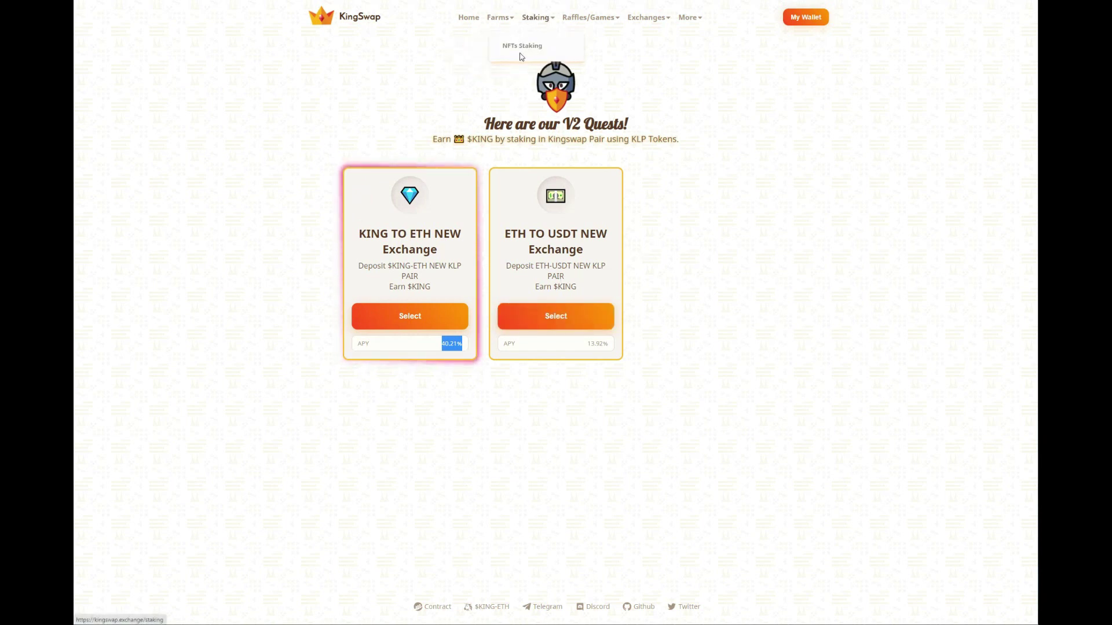
Step: Visit the NFTs Staking page, then the main site's About Us page
left_click(522, 45)
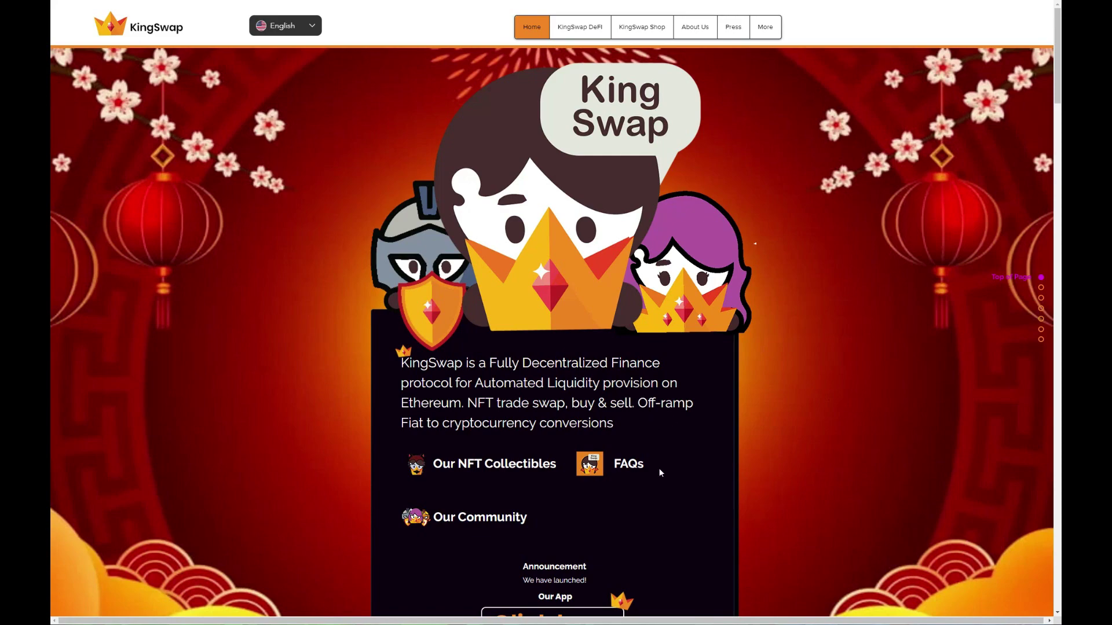
scroll(562, 160, "down", 4)
scroll(561, 165, "up", 2)
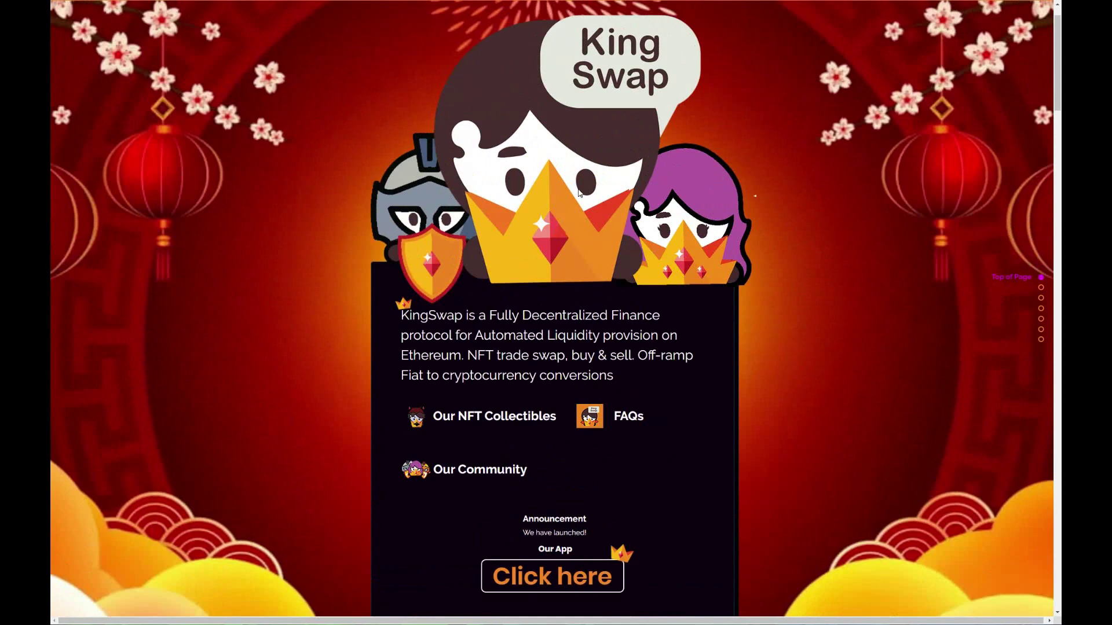
scroll(557, 170, "up", 2)
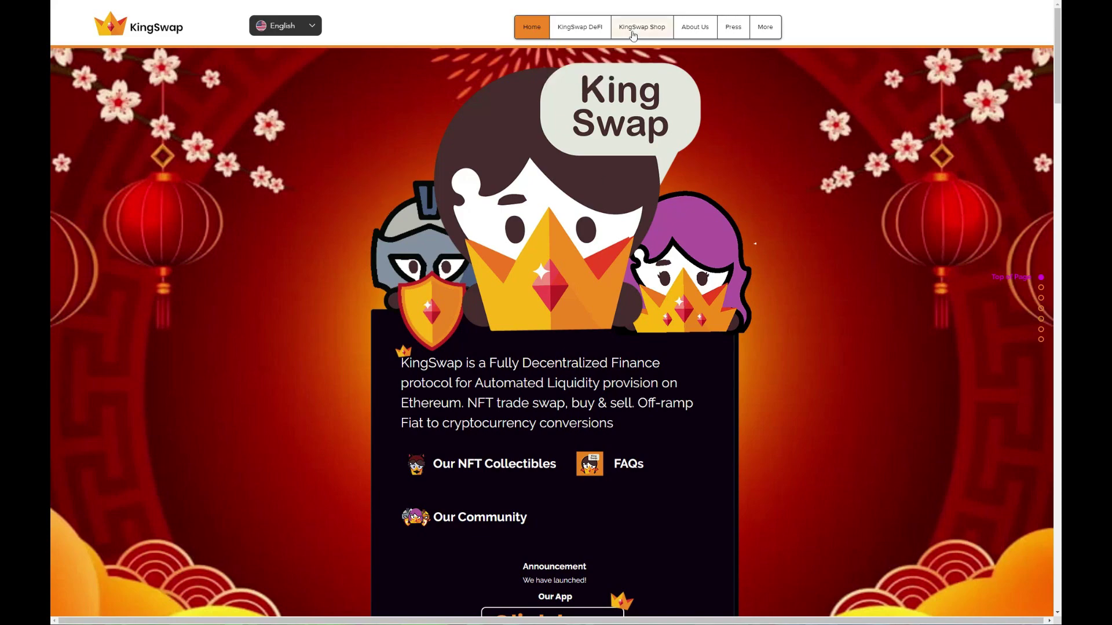
left_click(695, 28)
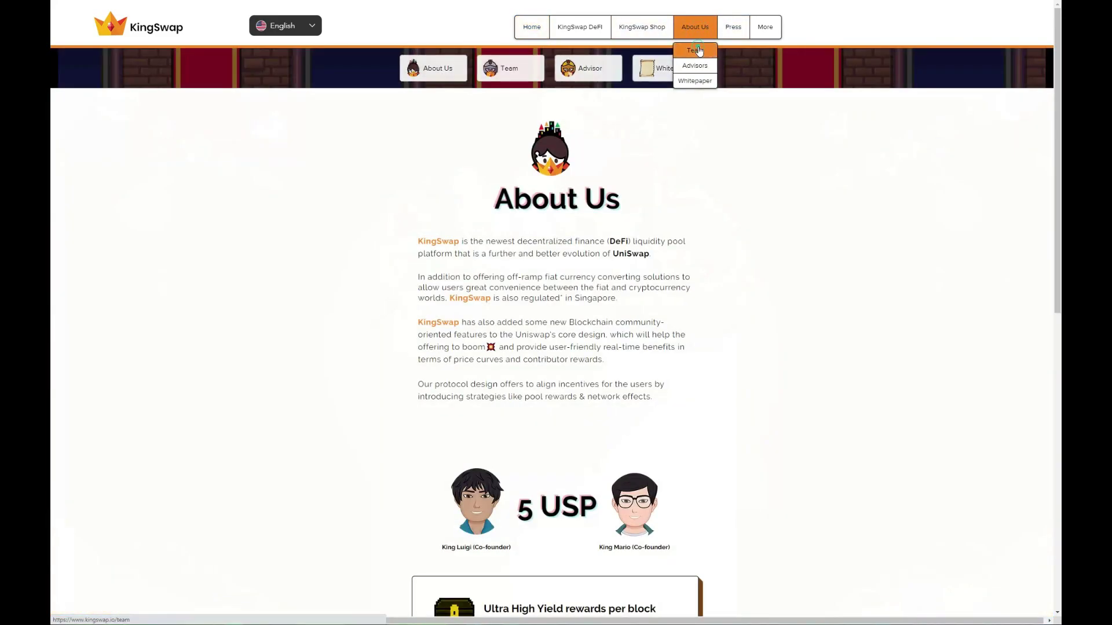
Step: Open the Team page of guild members from About Us
left_click(697, 51)
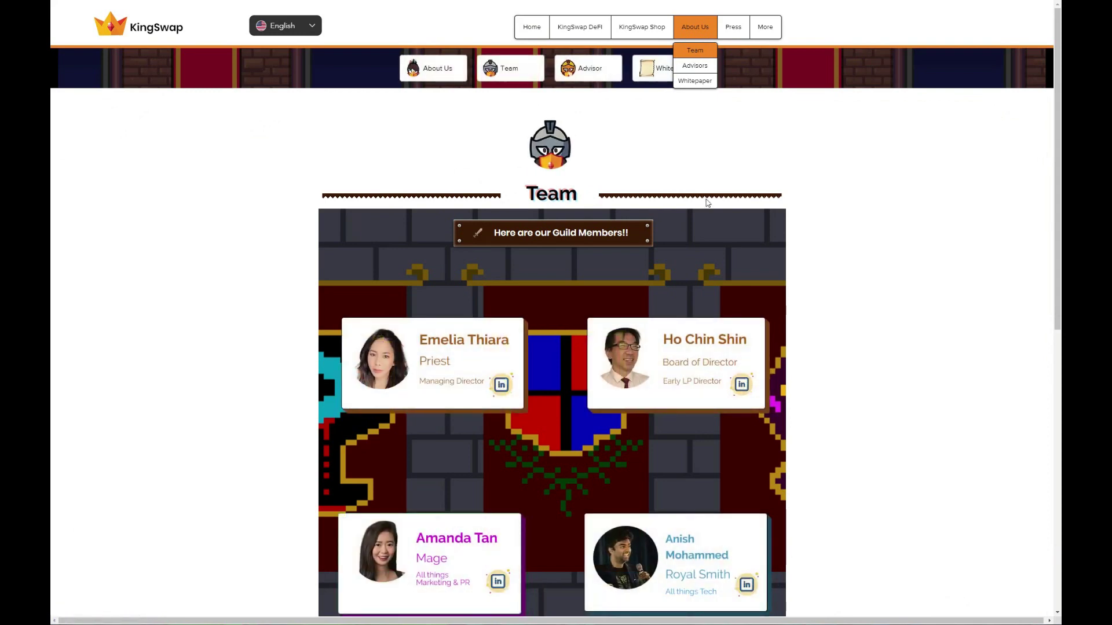
scroll(716, 174, "down", 2)
scroll(717, 174, "down", 2)
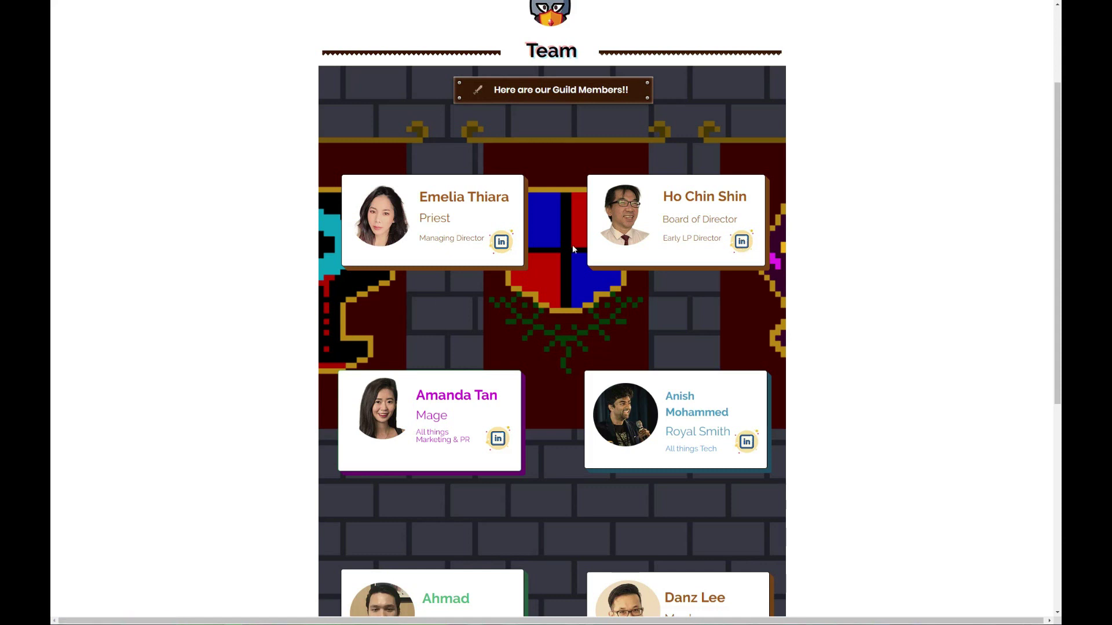
scroll(542, 182, "up", 3)
scroll(424, 153, "down", 3)
scroll(721, 289, "down", 1)
scroll(721, 289, "down", 3)
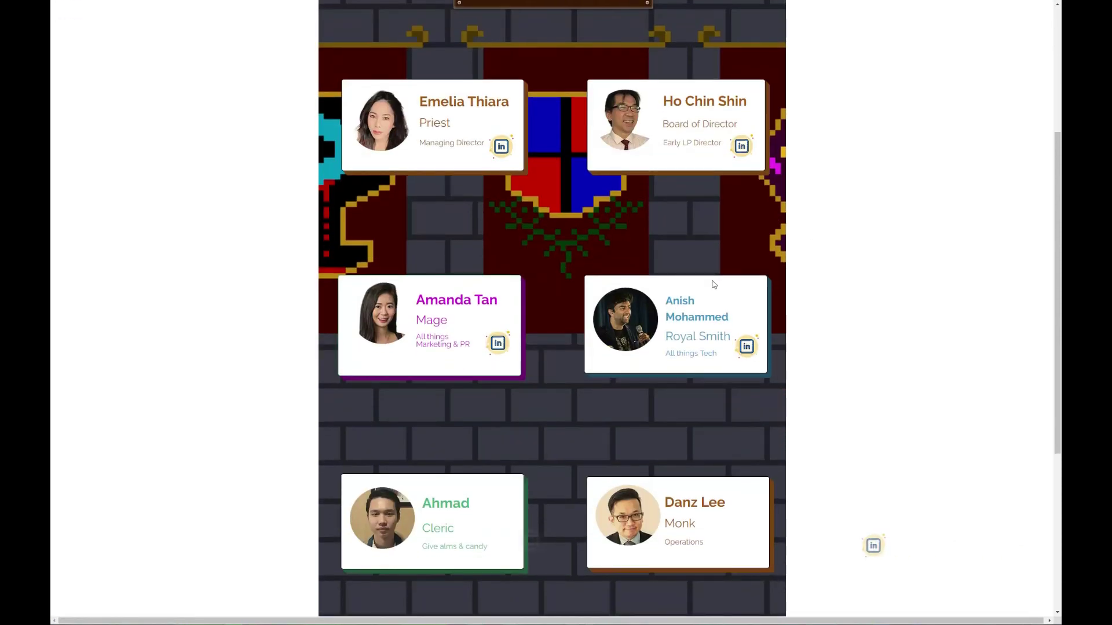
scroll(704, 295, "down", 3)
scroll(697, 294, "down", 1)
scroll(415, 442, "up", 3)
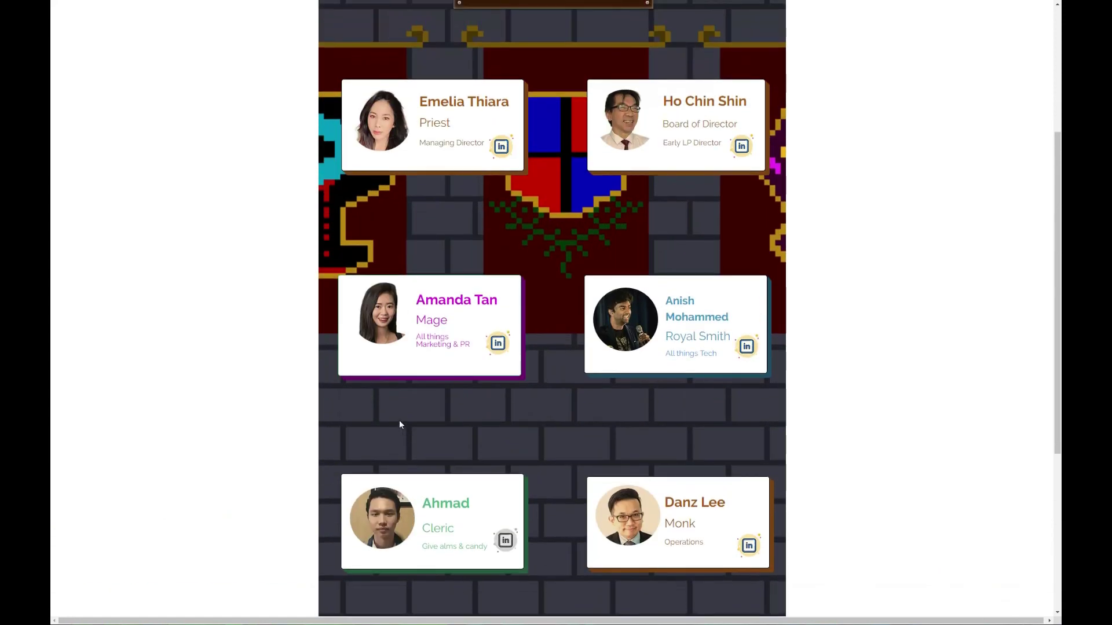
scroll(399, 418, "up", 3)
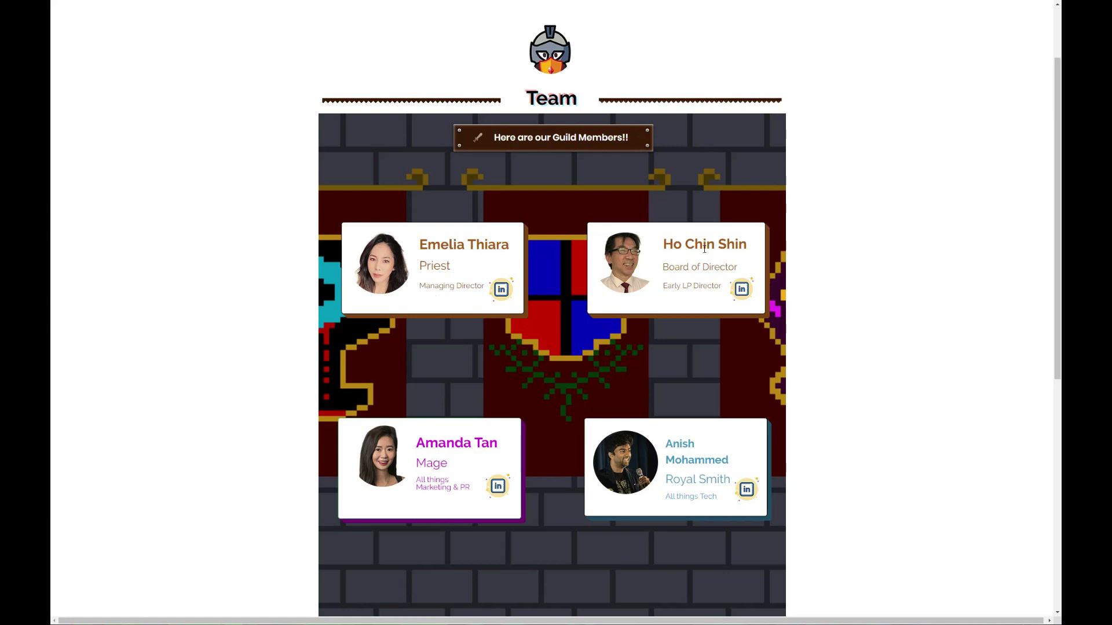
scroll(771, 283, "down", 2)
scroll(756, 291, "down", 1)
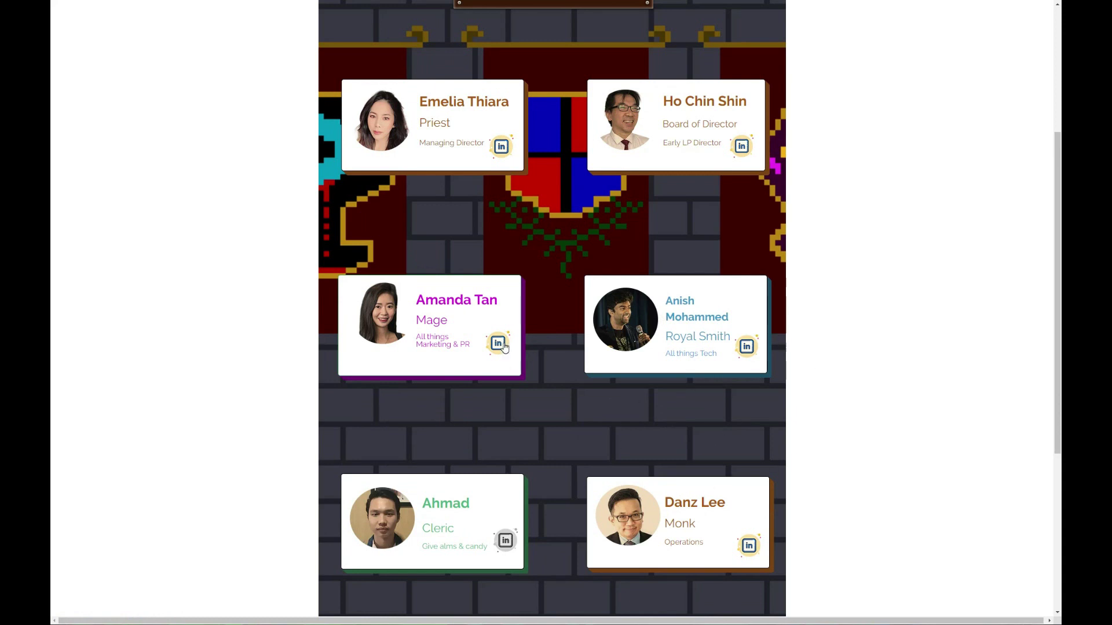
scroll(435, 399, "up", 2)
scroll(356, 395, "up", 4)
scroll(363, 390, "down", 6)
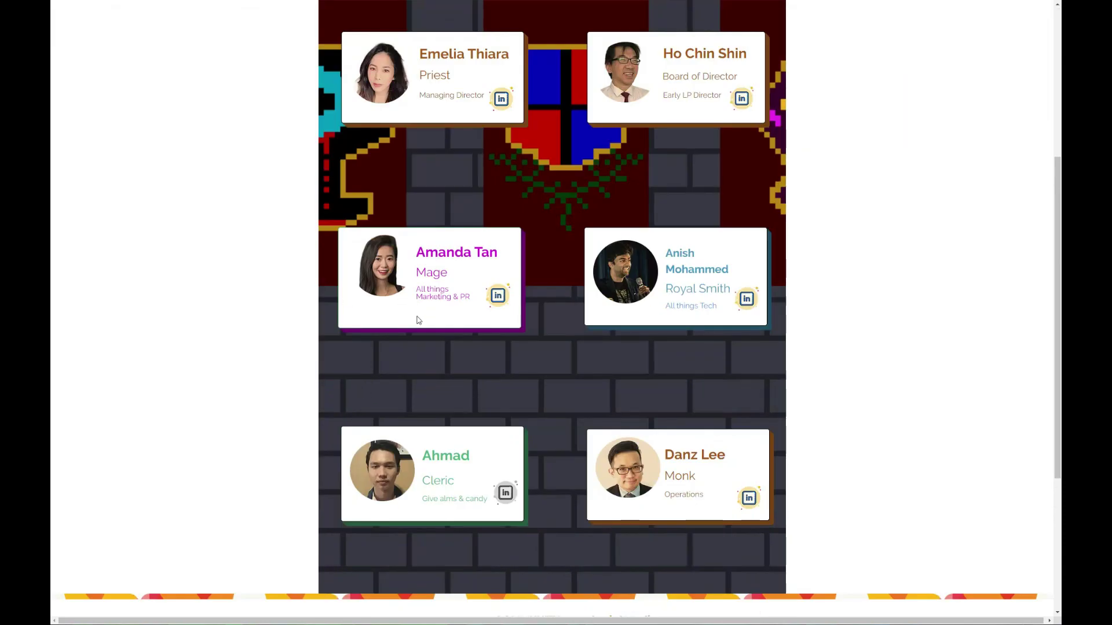
scroll(542, 429, "down", 3)
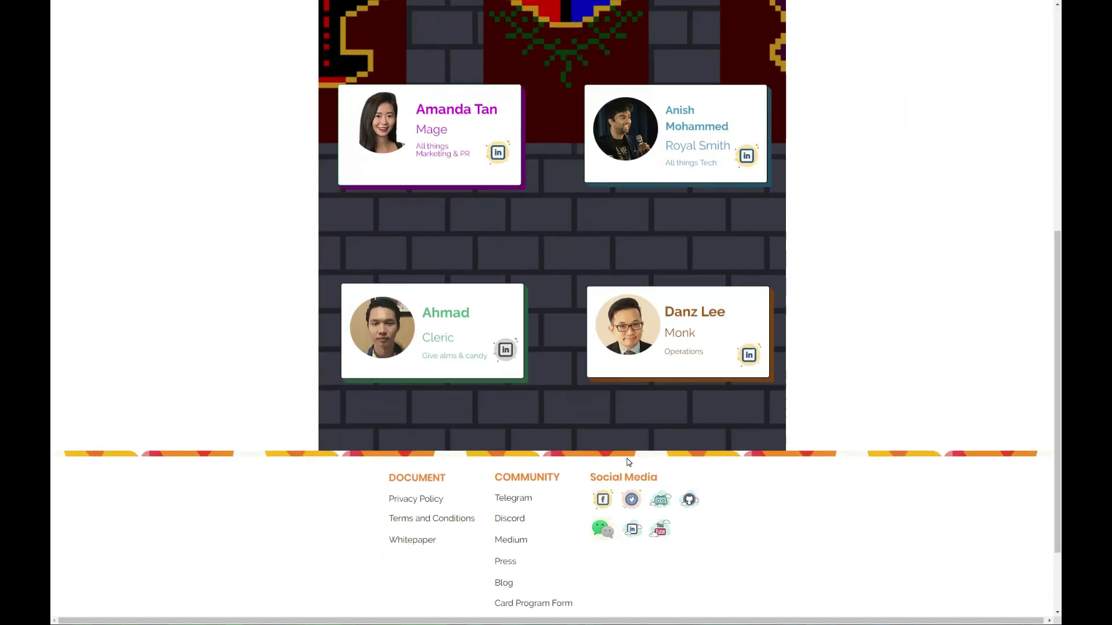
scroll(542, 429, "up", 6)
scroll(543, 429, "up", 2)
scroll(540, 432, "down", 4)
scroll(540, 431, "down", 3)
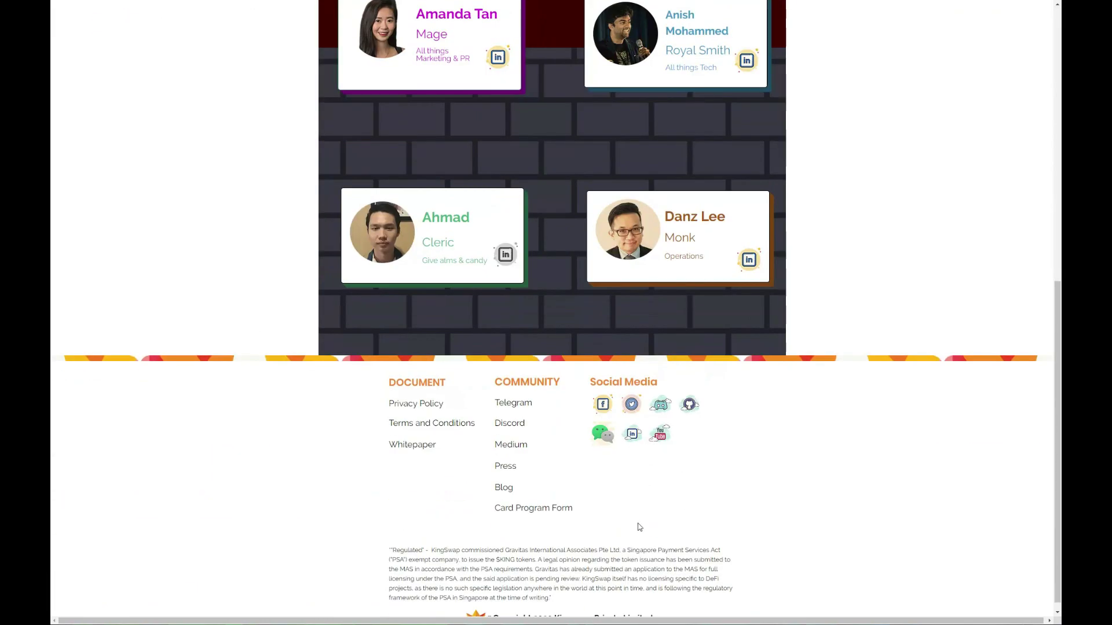
scroll(510, 306, "up", 3)
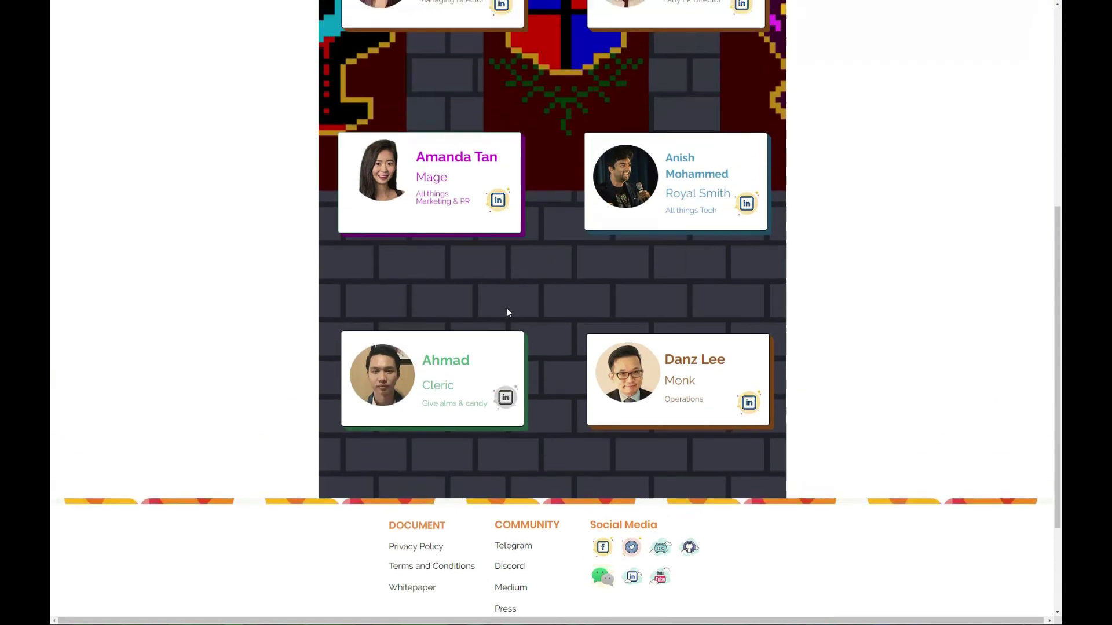
scroll(648, 220, "up", 3)
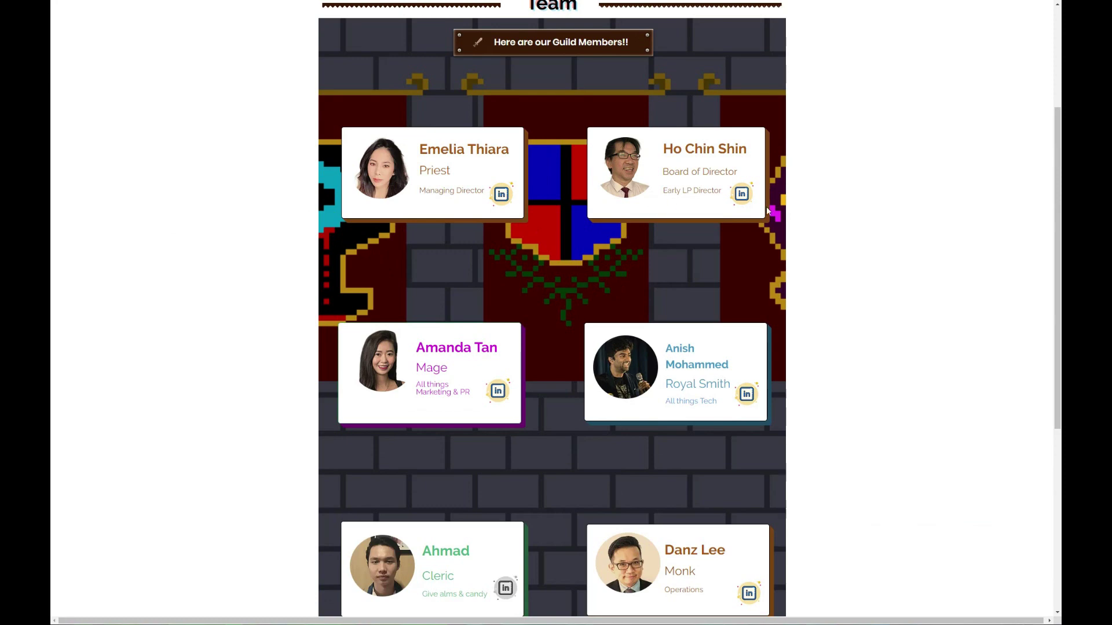
scroll(651, 213, "up", 5)
mouse_move(694, 27)
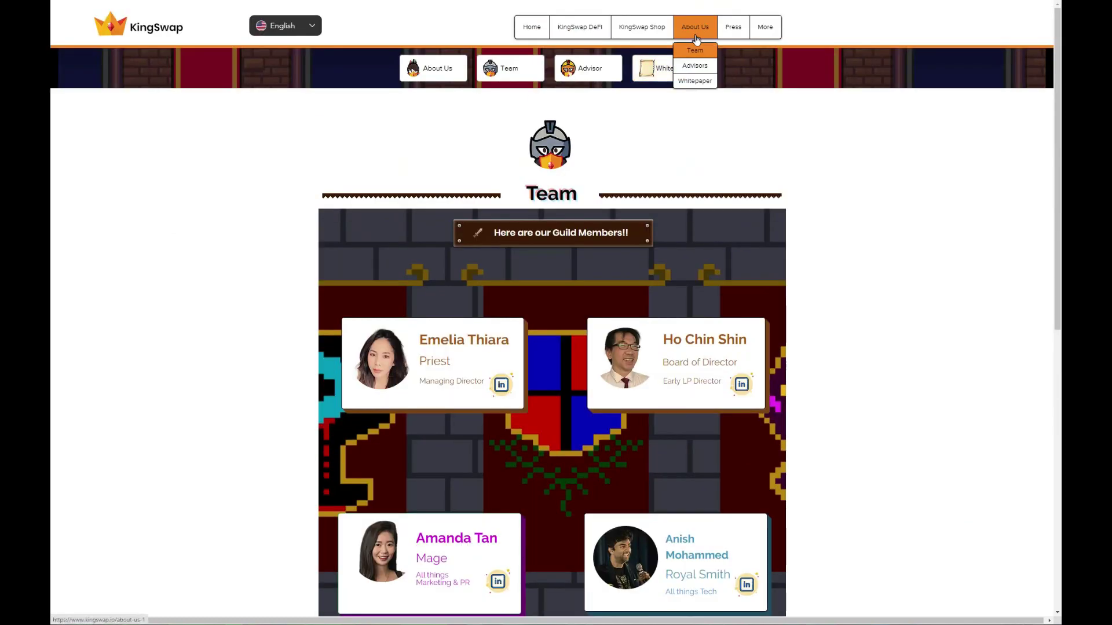
Step: Open the Advisors page listing the guild's royal advisors
left_click(695, 68)
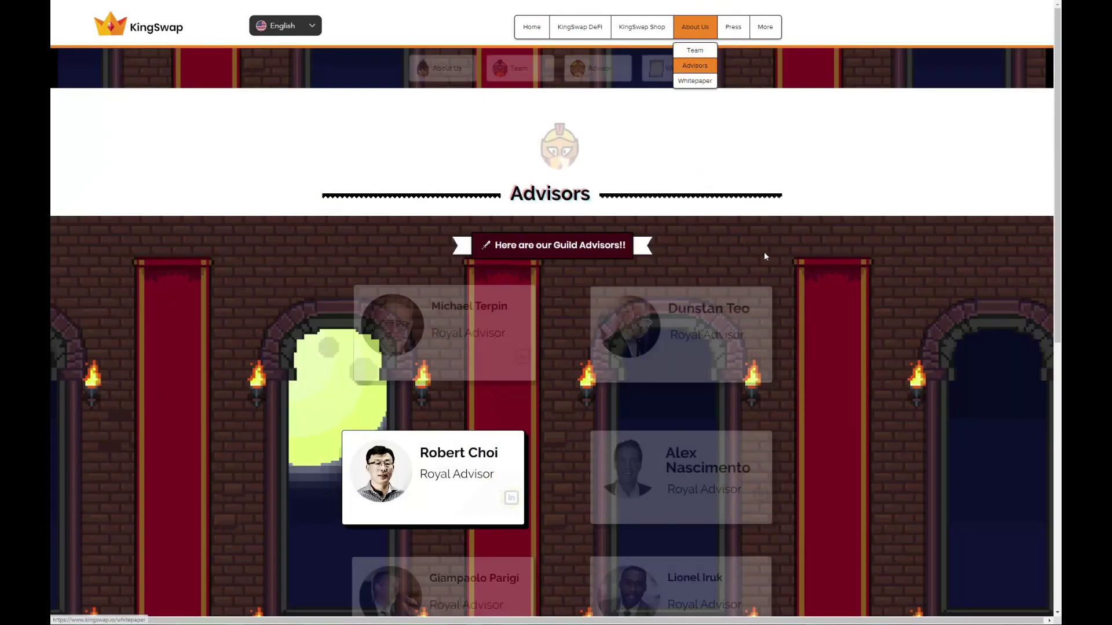
scroll(762, 249, "down", 4)
scroll(748, 250, "down", 1)
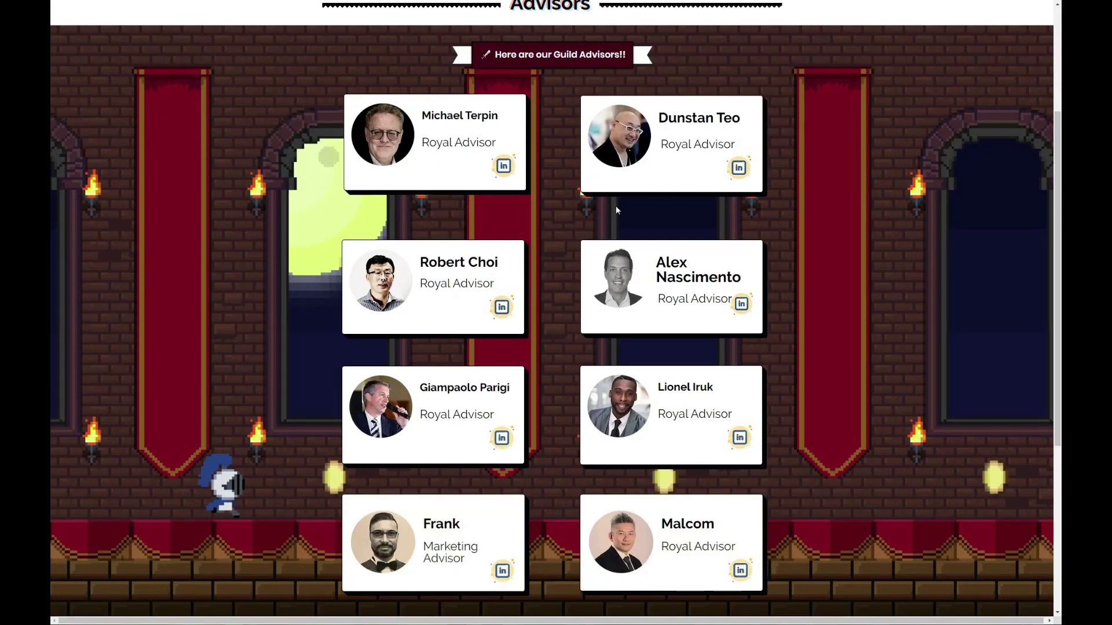
scroll(550, 204, "up", 2)
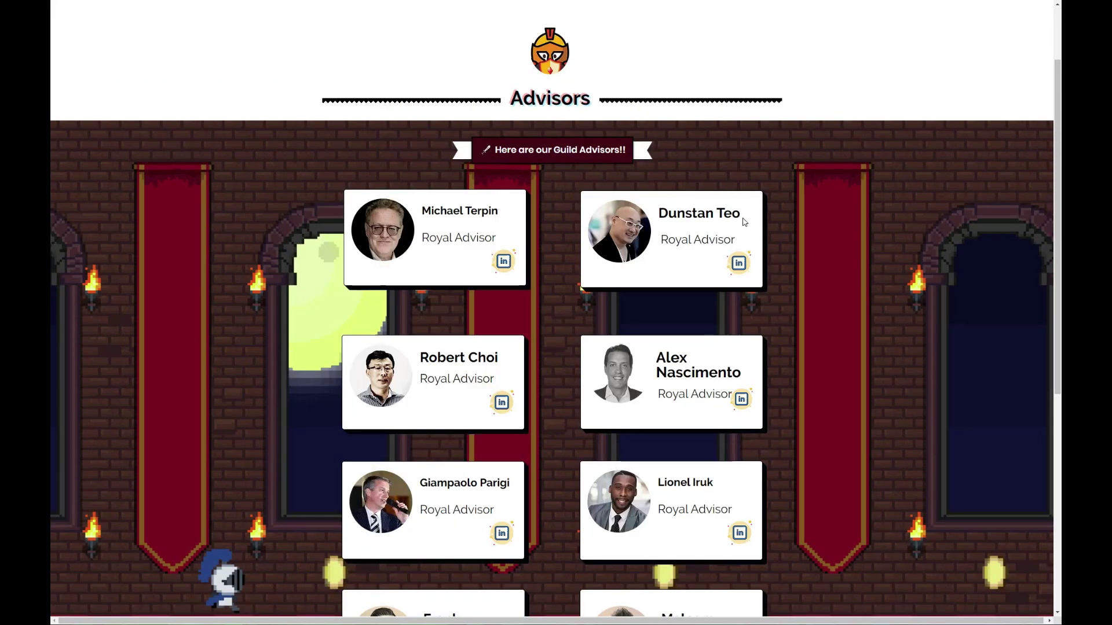
scroll(744, 221, "down", 2)
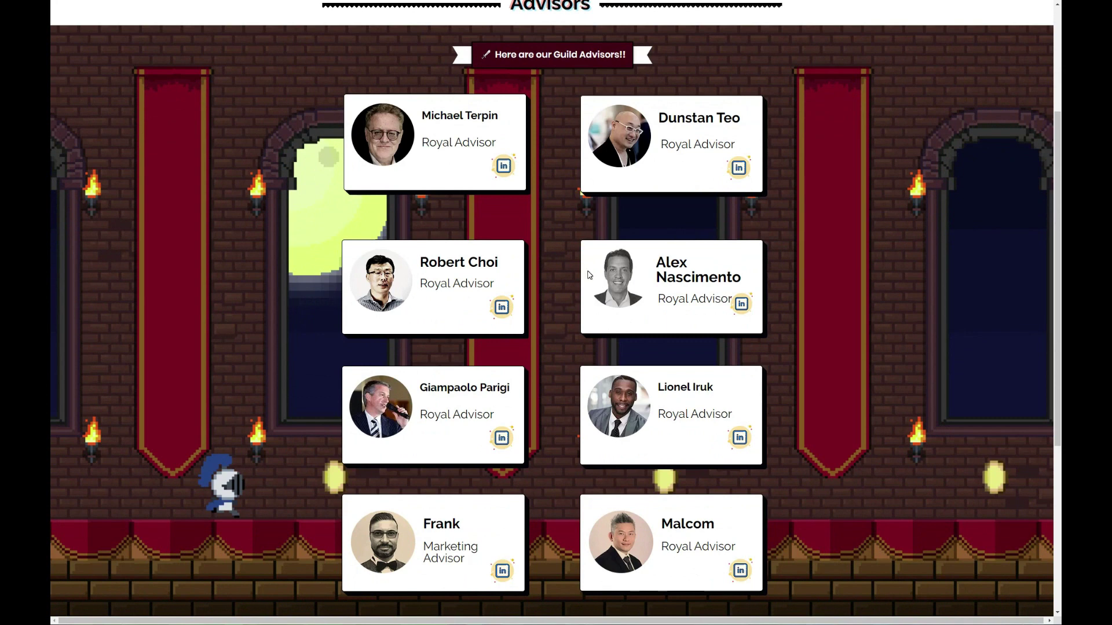
scroll(669, 292, "down", 2)
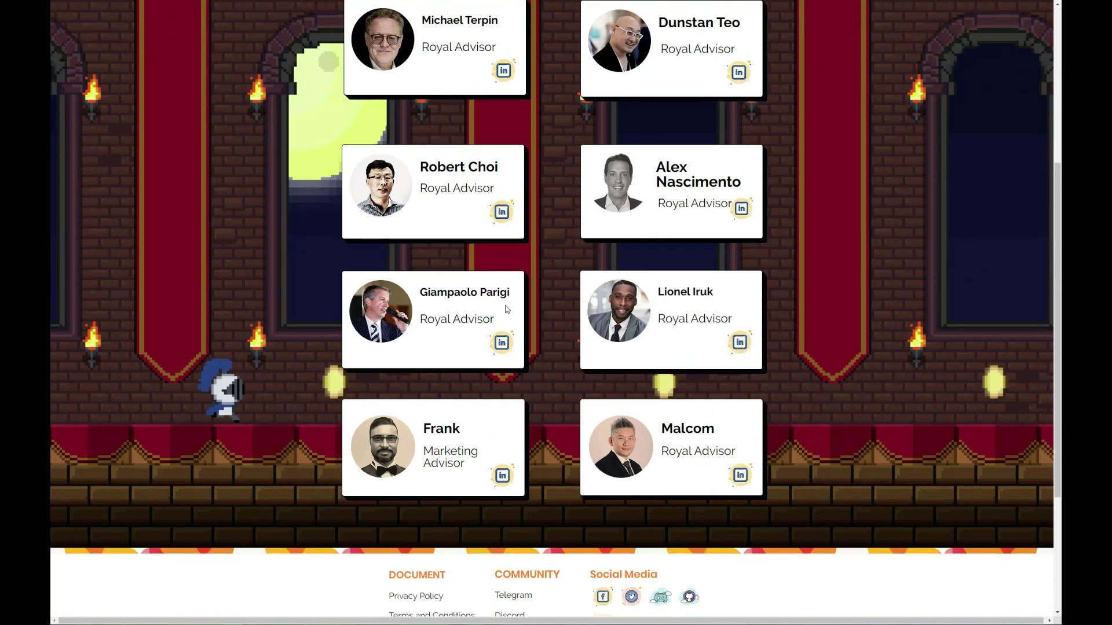
scroll(508, 311, "down", 2)
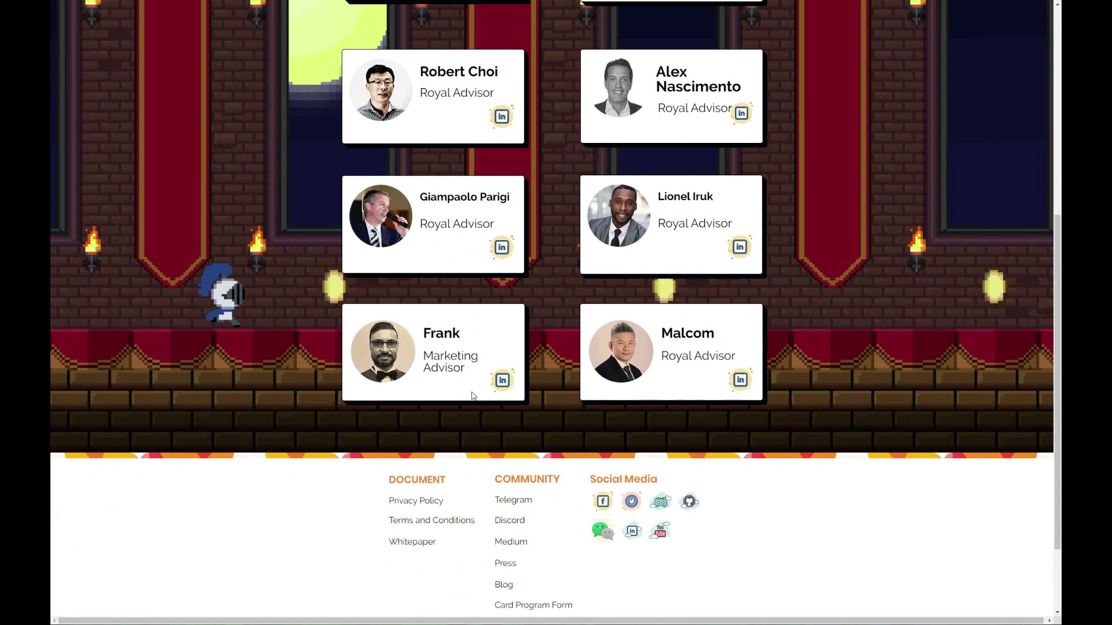
scroll(635, 408, "up", 2)
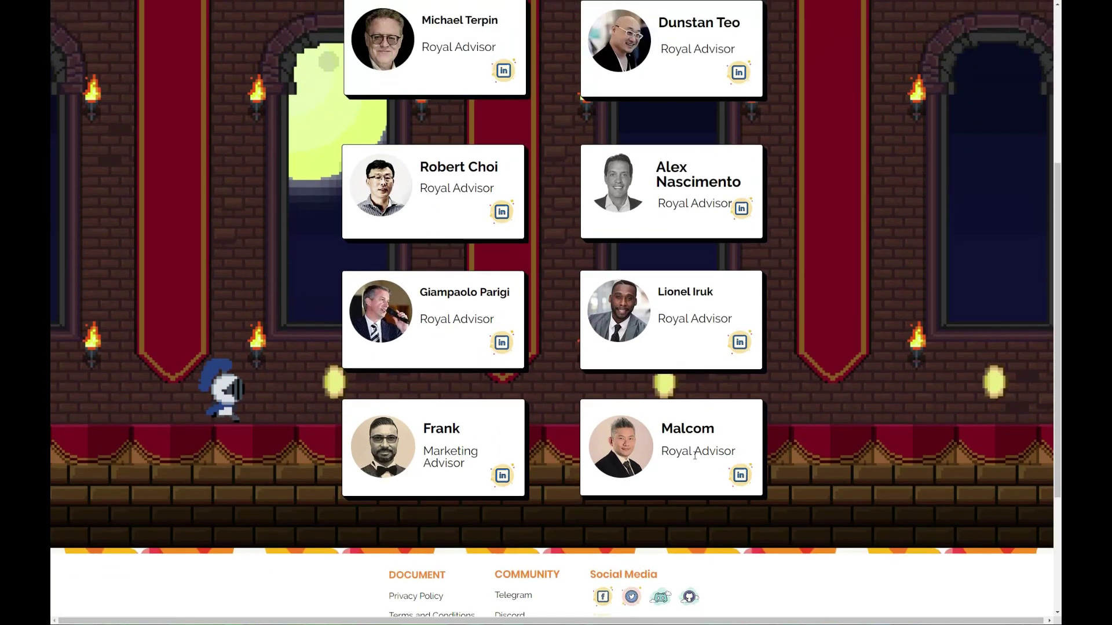
scroll(692, 461, "up", 1)
scroll(692, 467, "down", 1)
scroll(420, 311, "up", 1)
scroll(847, 263, "up", 5)
scroll(598, 271, "up", 2)
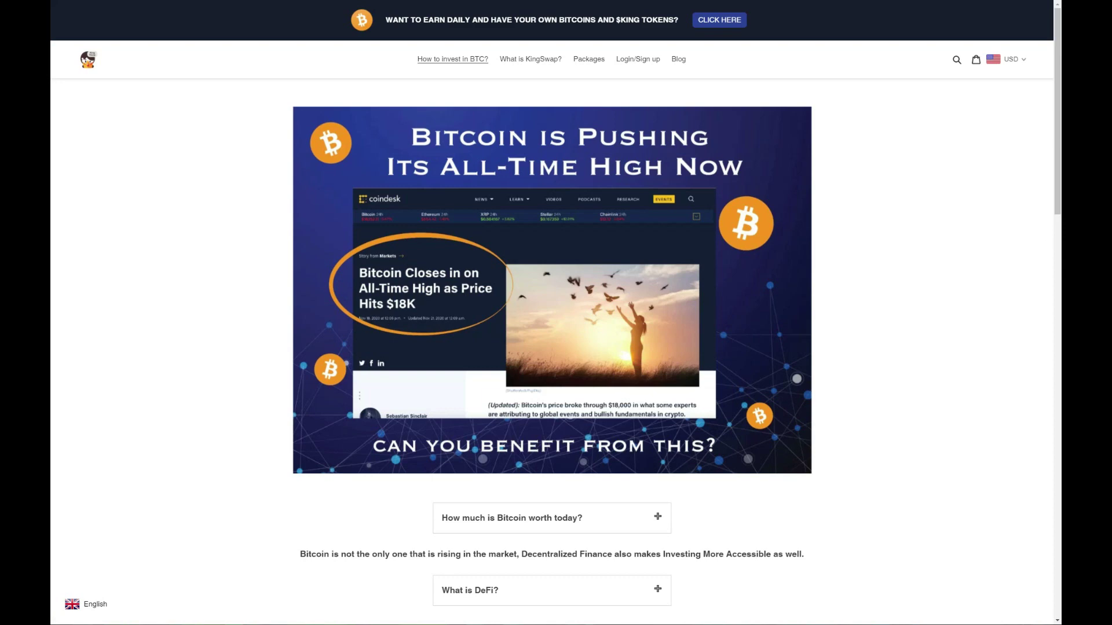
scroll(556, 348, "down", 5)
scroll(555, 348, "up", 5)
scroll(555, 348, "down", 5)
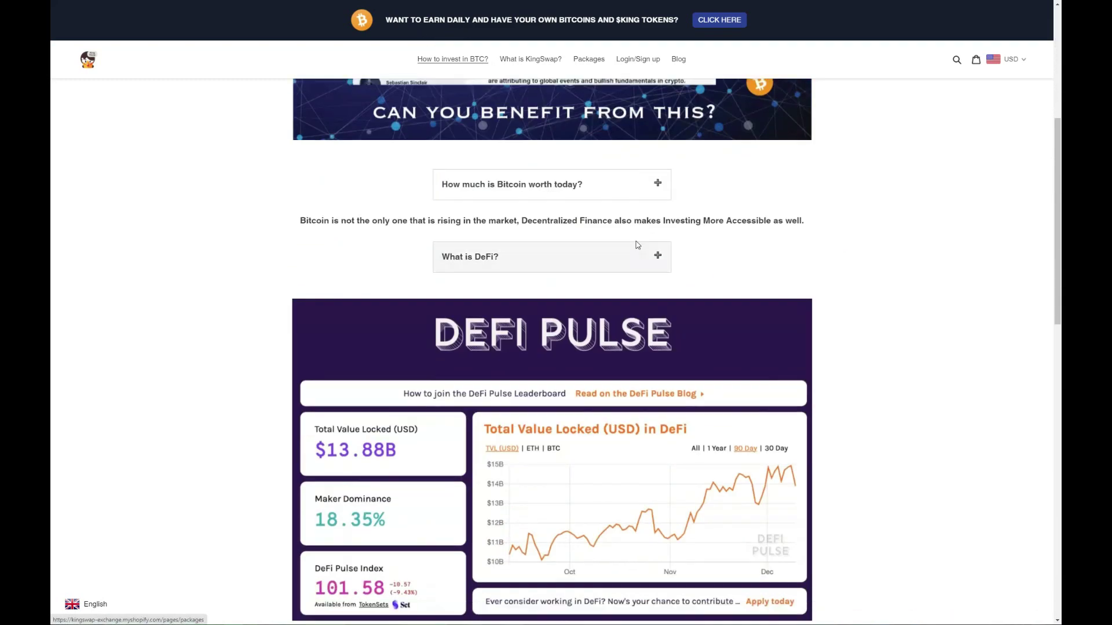
scroll(637, 247, "down", 5)
scroll(556, 348, "down", 3)
scroll(436, 332, "down", 2)
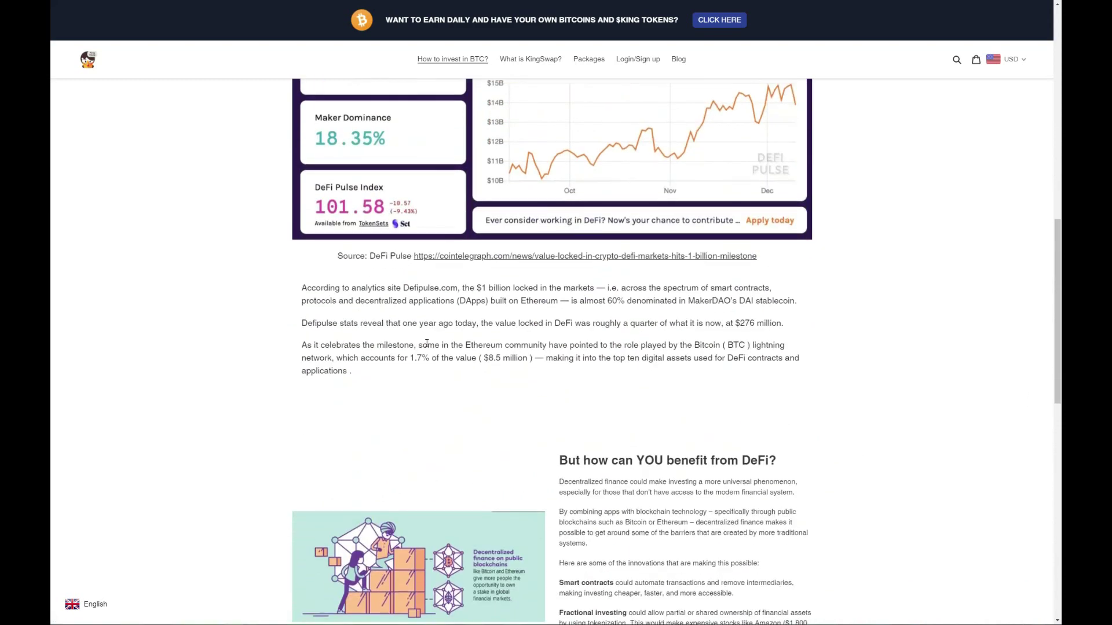
scroll(437, 333, "down", 4)
scroll(436, 333, "down", 4)
scroll(556, 348, "down", 4)
scroll(711, 364, "down", 3)
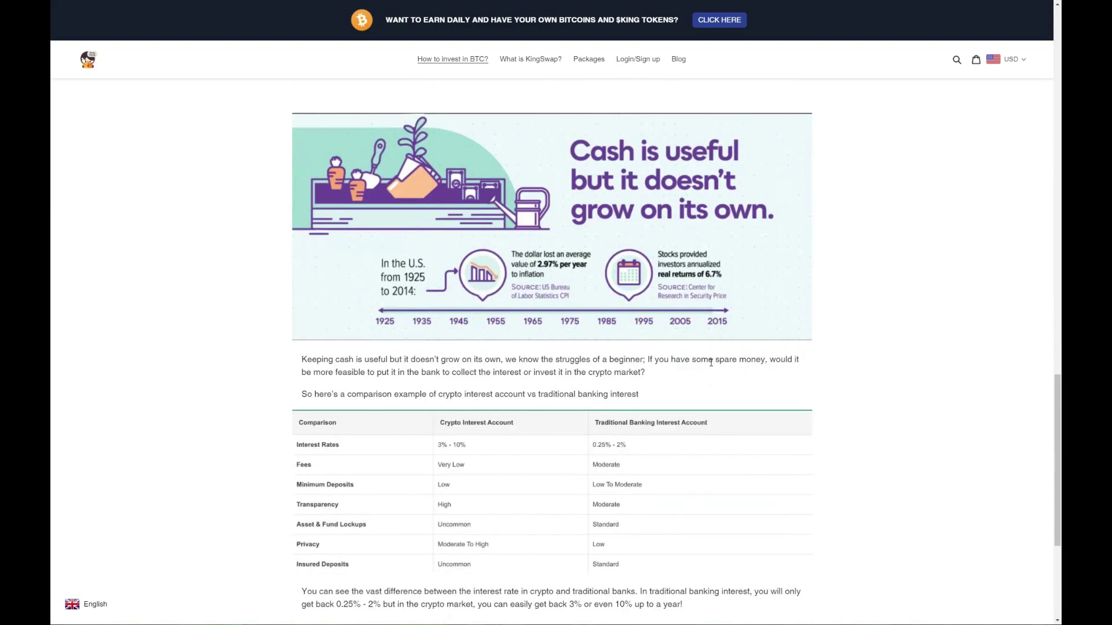
scroll(711, 363, "down", 3)
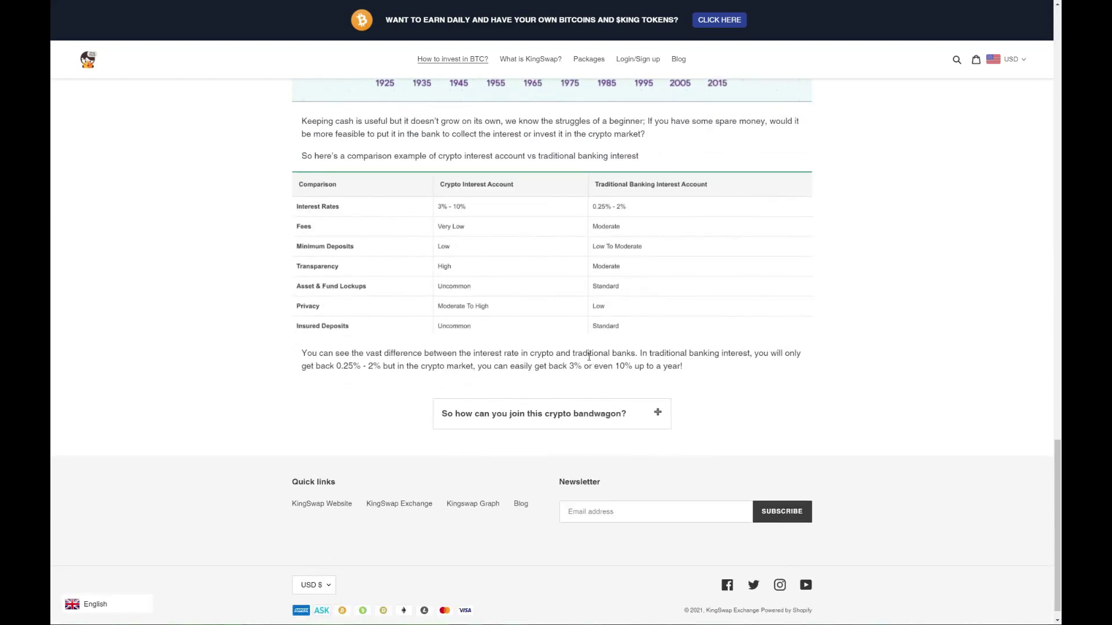
Step: Expand the 'So how can you join this crypto bandwagon?' answer
left_click(656, 414)
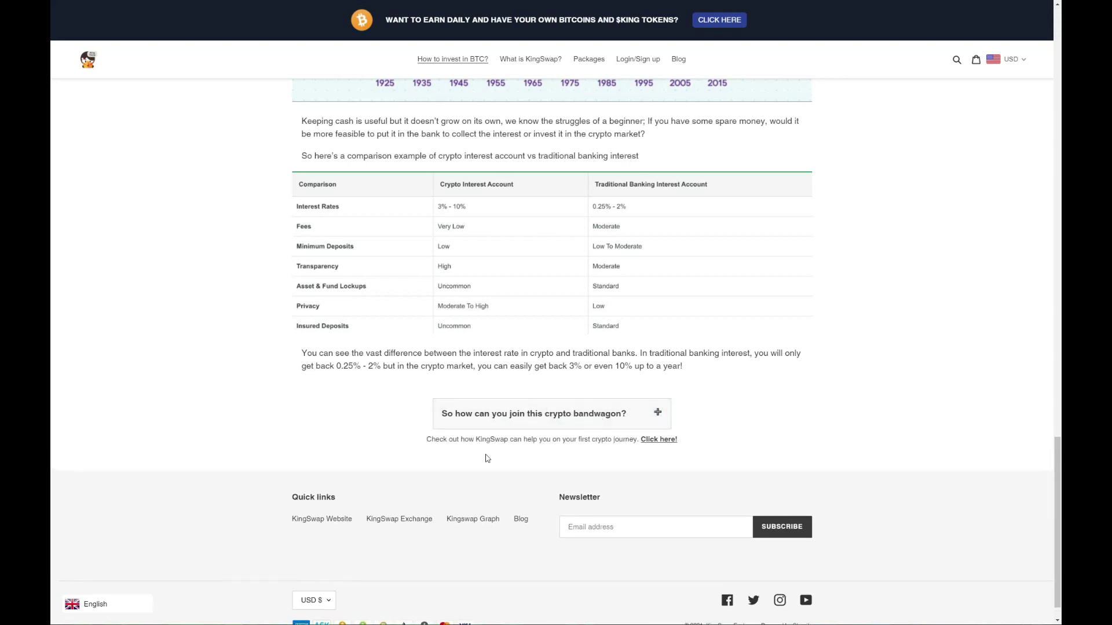
scroll(521, 456, "up", 10)
scroll(565, 452, "up", 10)
scroll(599, 451, "up", 8)
scroll(598, 451, "up", 10)
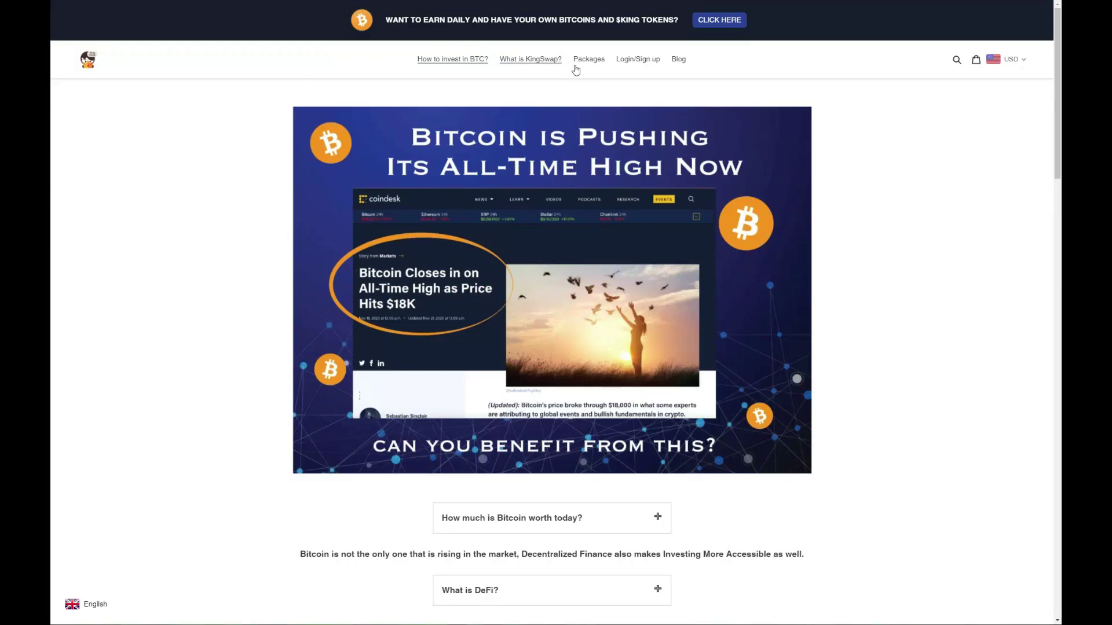
Step: Open the shop's Packages page with tiers from Noble Squire to Exclusive King
left_click(589, 59)
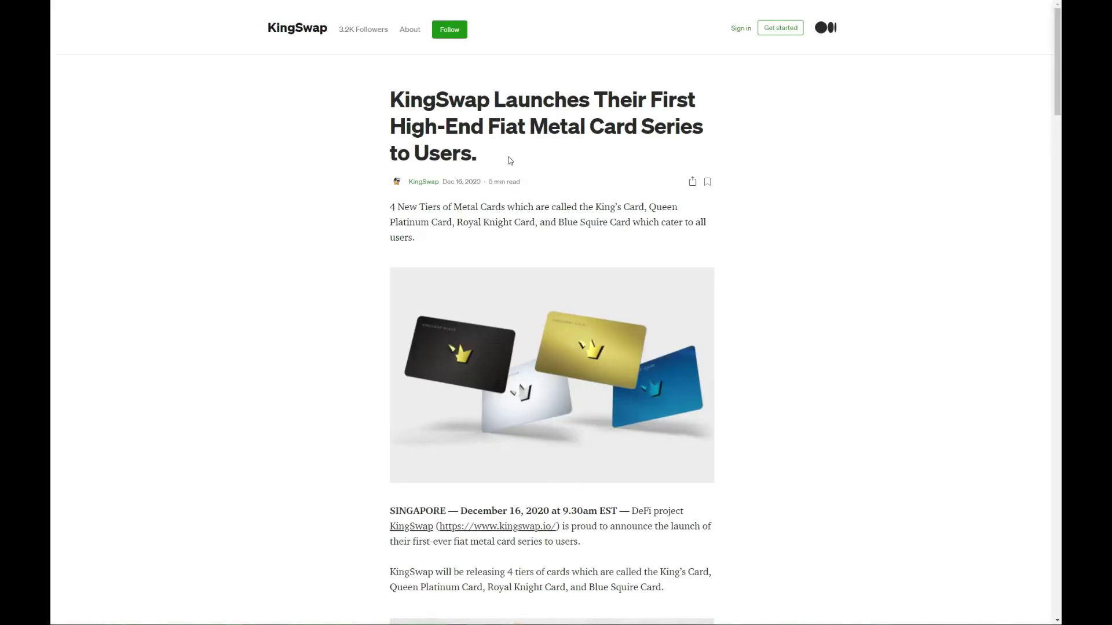
scroll(521, 147, "down", 1)
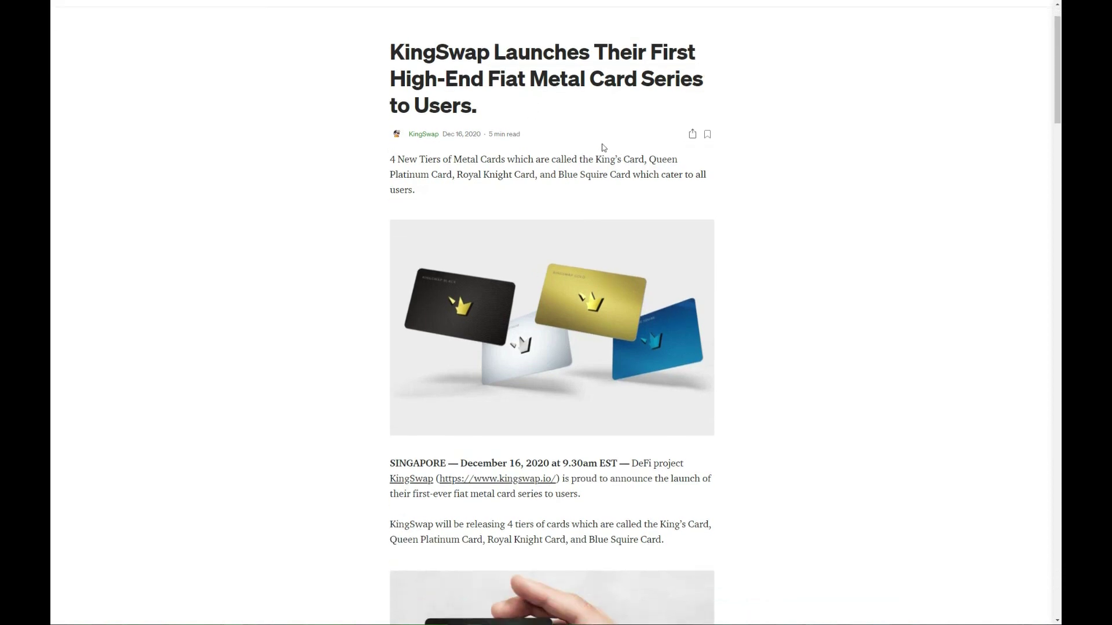
scroll(617, 154, "down", 2)
scroll(618, 155, "down", 2)
scroll(591, 157, "up", 3)
scroll(548, 164, "down", 2)
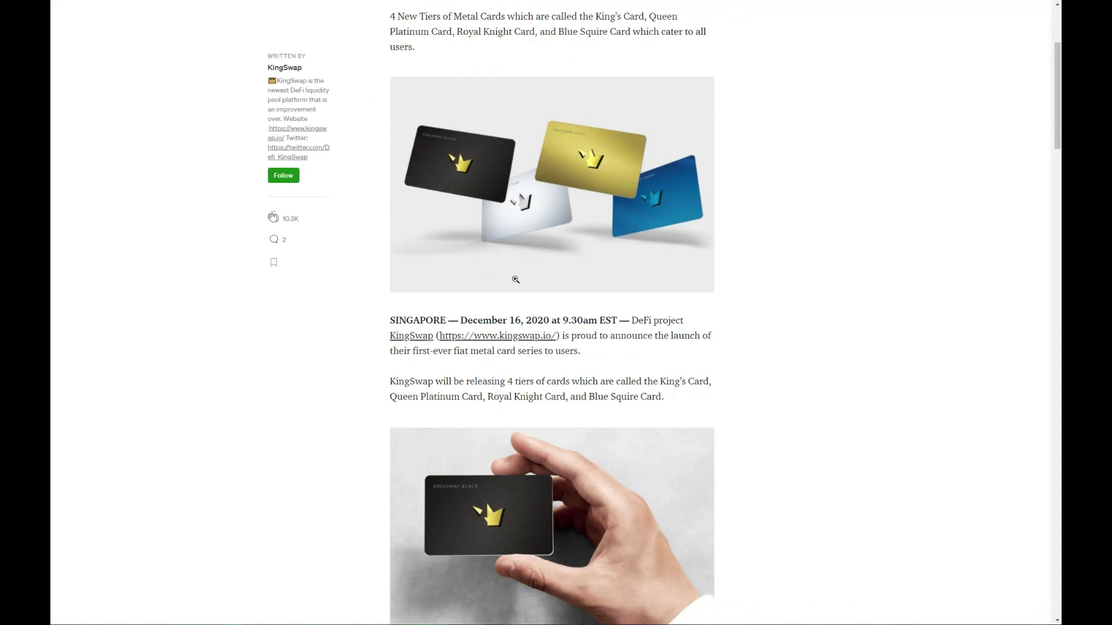
scroll(510, 281, "down", 1)
scroll(510, 293, "down", 1)
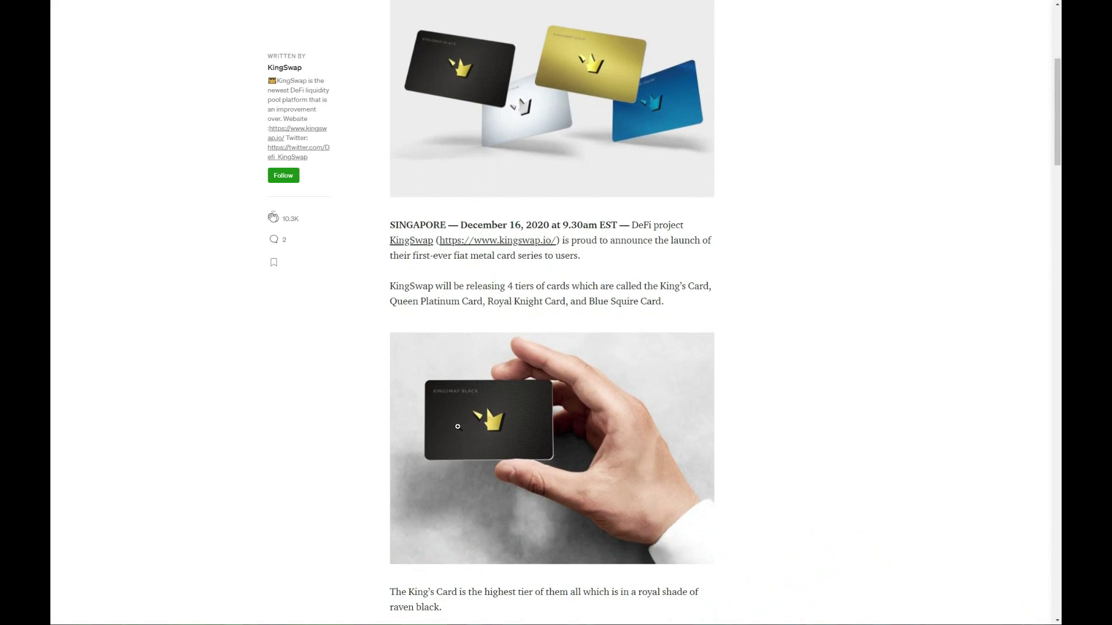
scroll(489, 398, "down", 3)
scroll(489, 398, "down", 1)
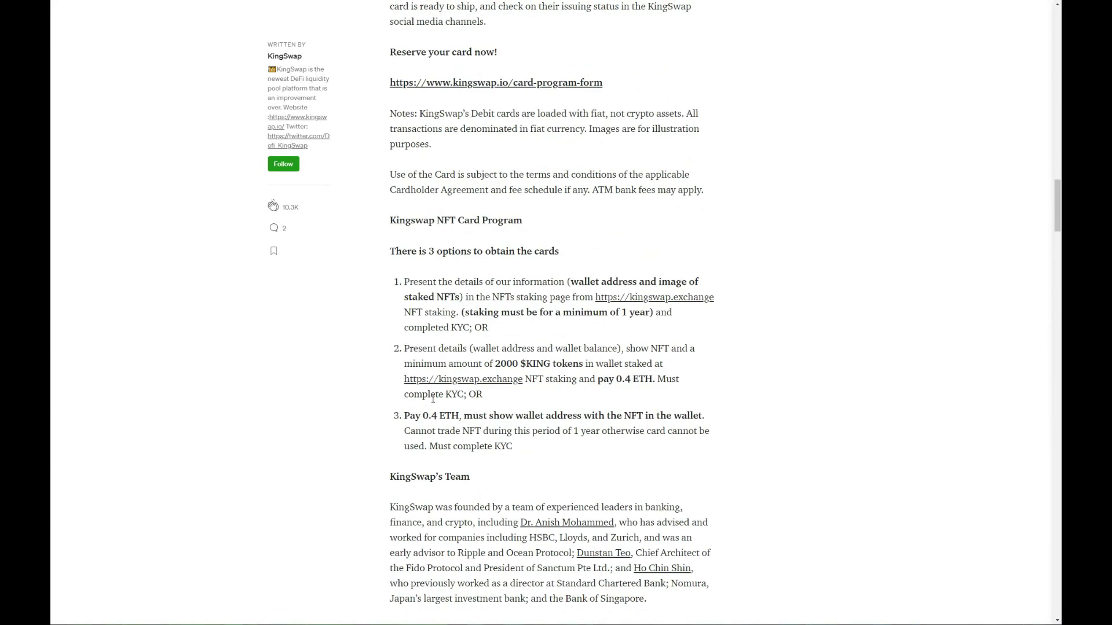
scroll(495, 348, "up", 2)
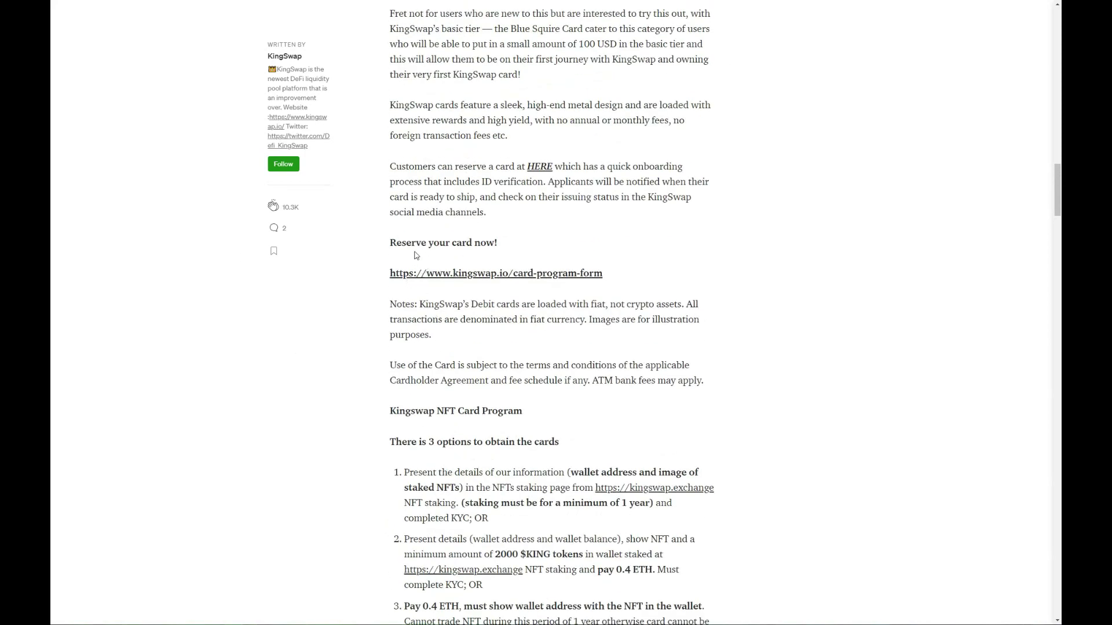
scroll(500, 265, "down", 3)
scroll(591, 323, "down", 2)
scroll(591, 323, "down", 3)
scroll(605, 326, "down", 3)
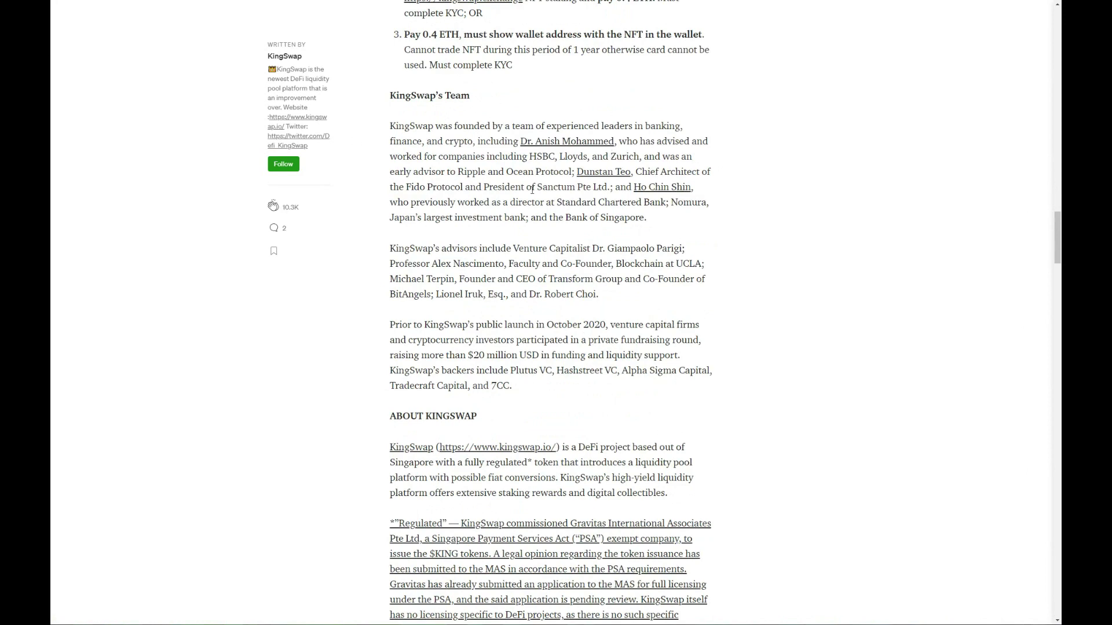
scroll(561, 214, "down", 2)
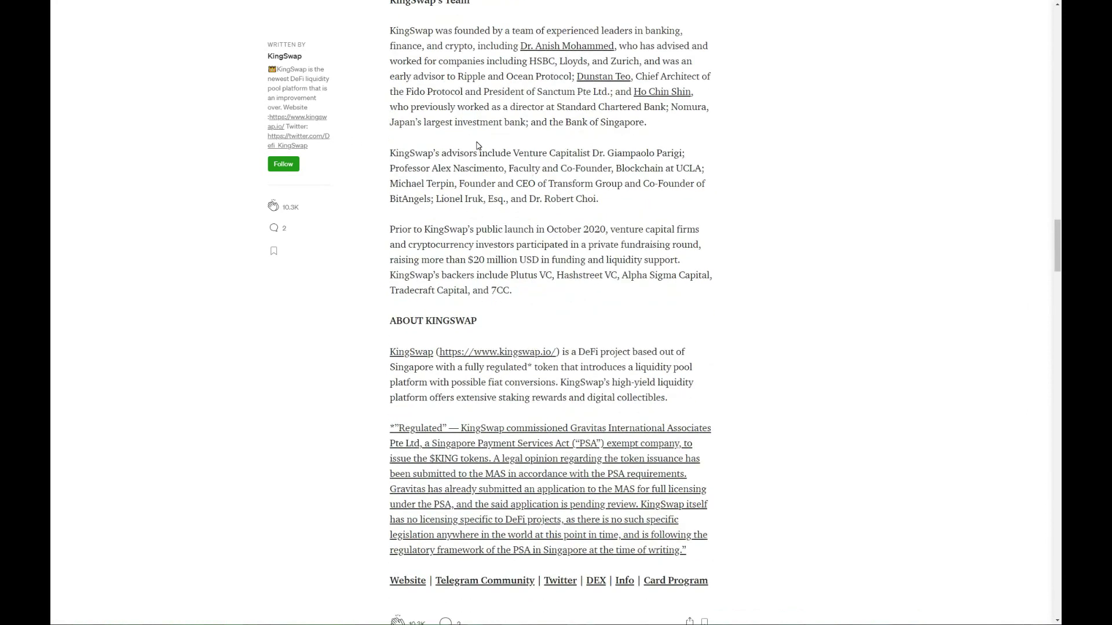
scroll(615, 266, "down", 3)
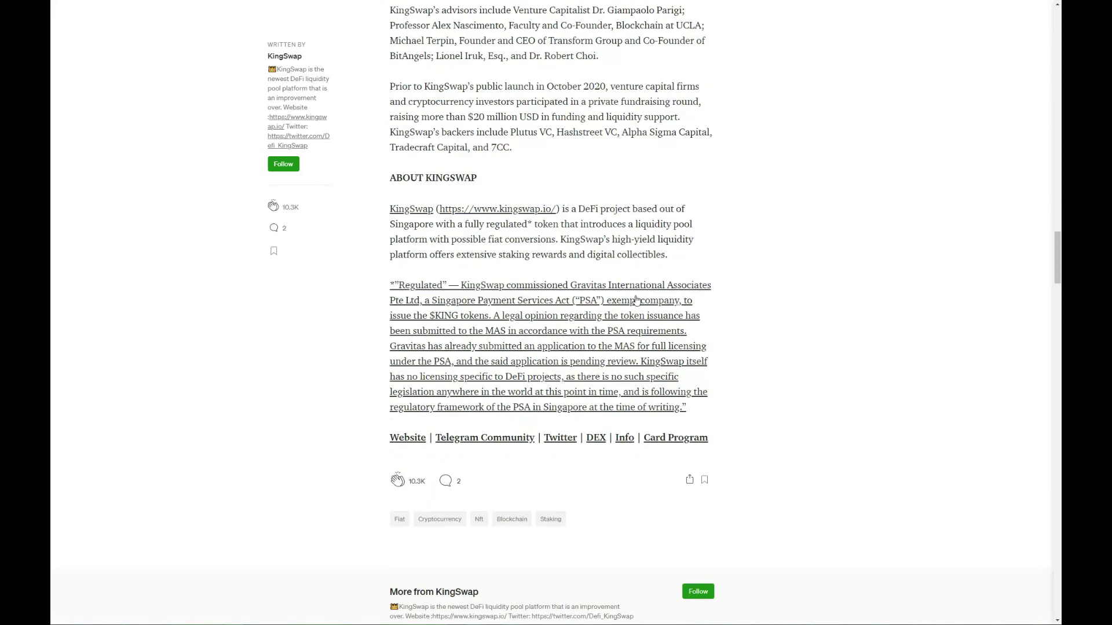
scroll(616, 267, "down", 1)
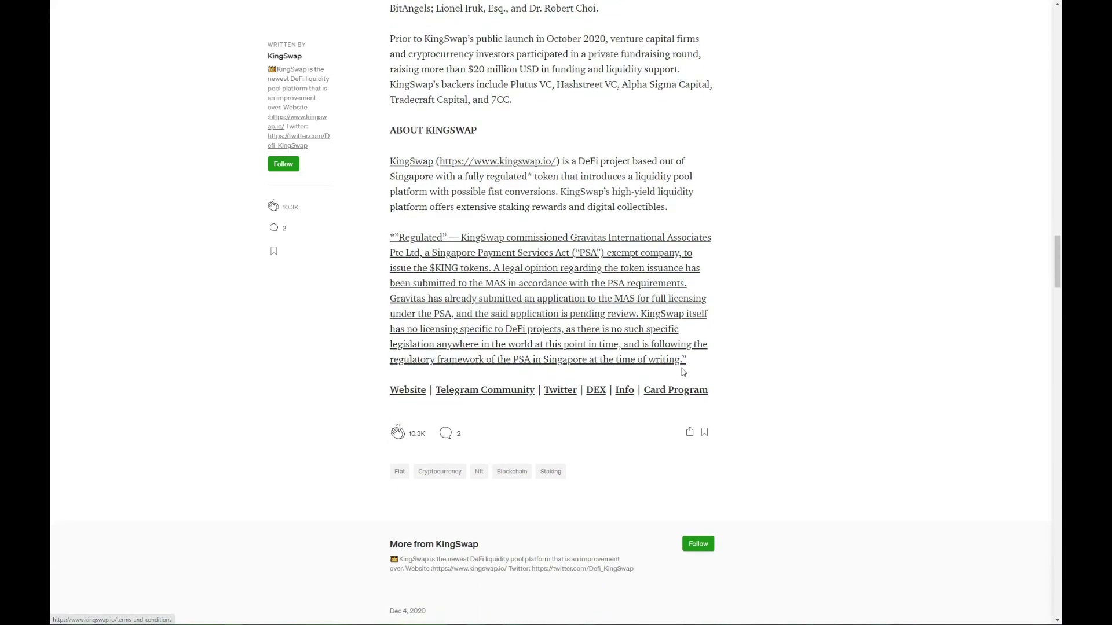
scroll(598, 252, "up", 2)
scroll(598, 252, "up", 3)
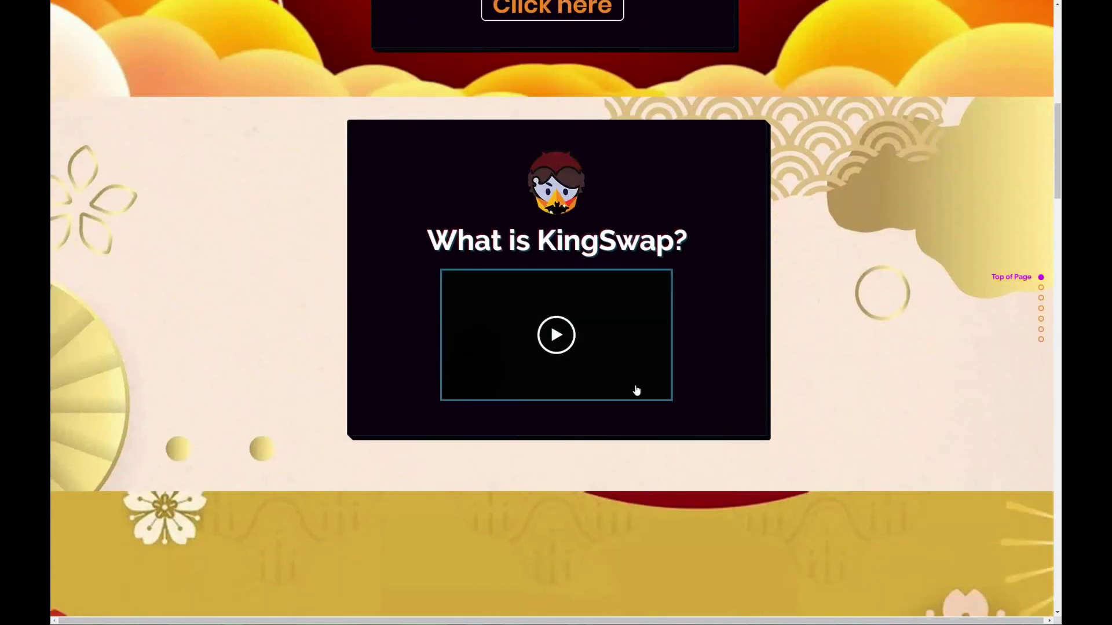
scroll(636, 391, "up", 2)
scroll(557, 434, "up", 3)
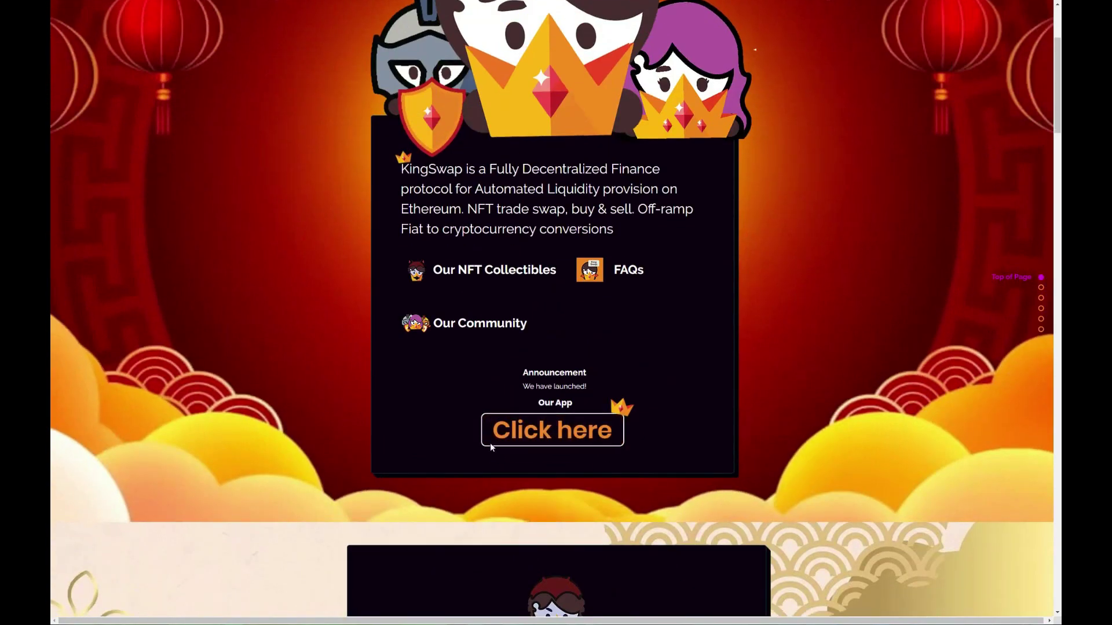
scroll(490, 441, "down", 5)
scroll(501, 412, "down", 4)
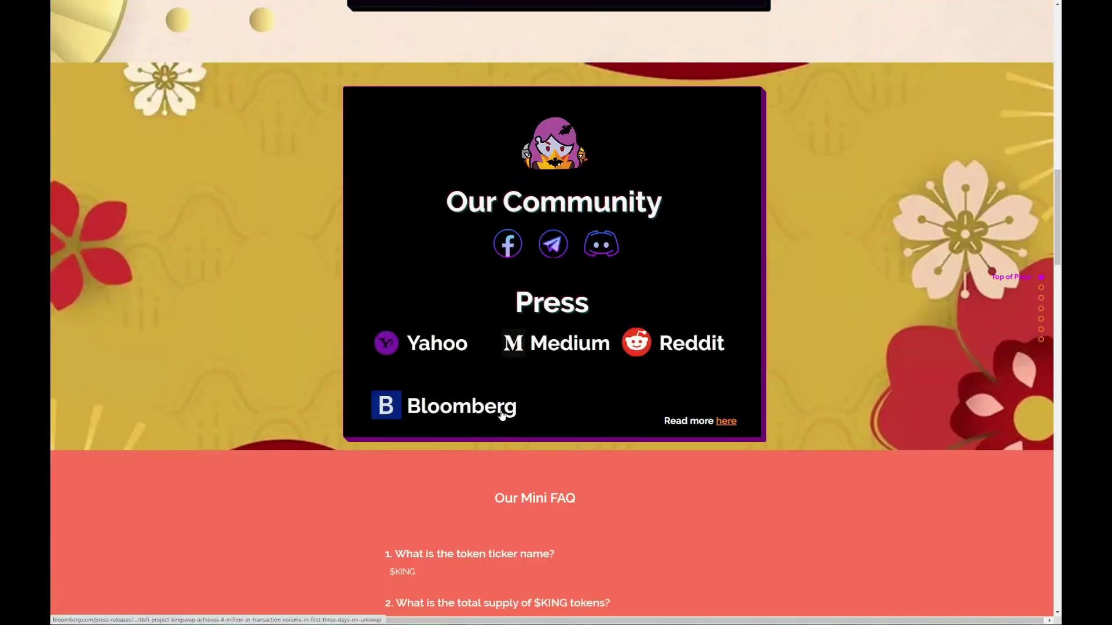